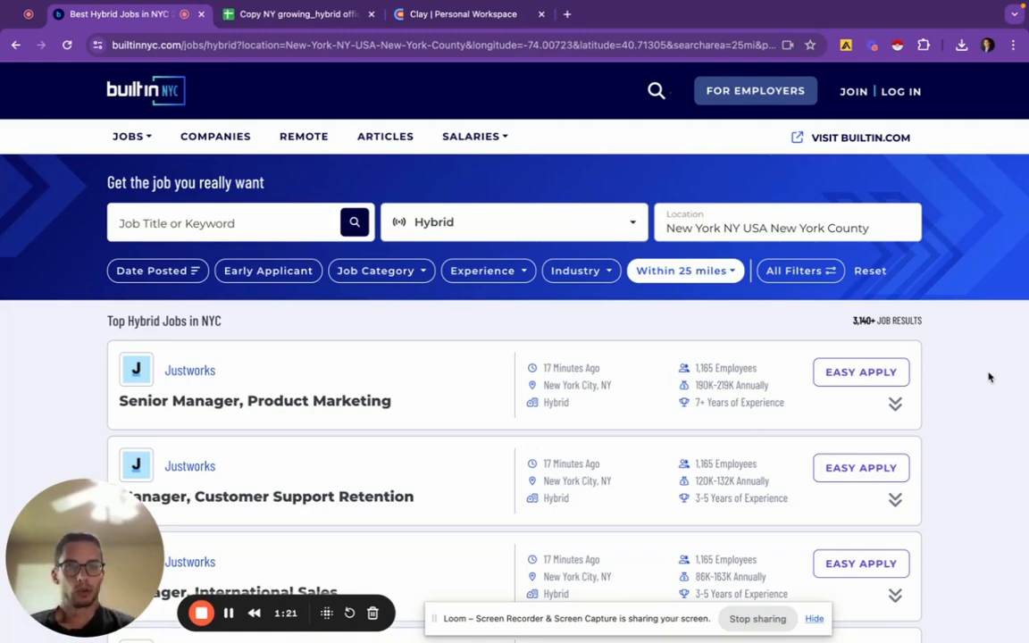
Crawl the Built In NYC hybrid job listings across pages with Instant Data Scraper
left_click(897, 46)
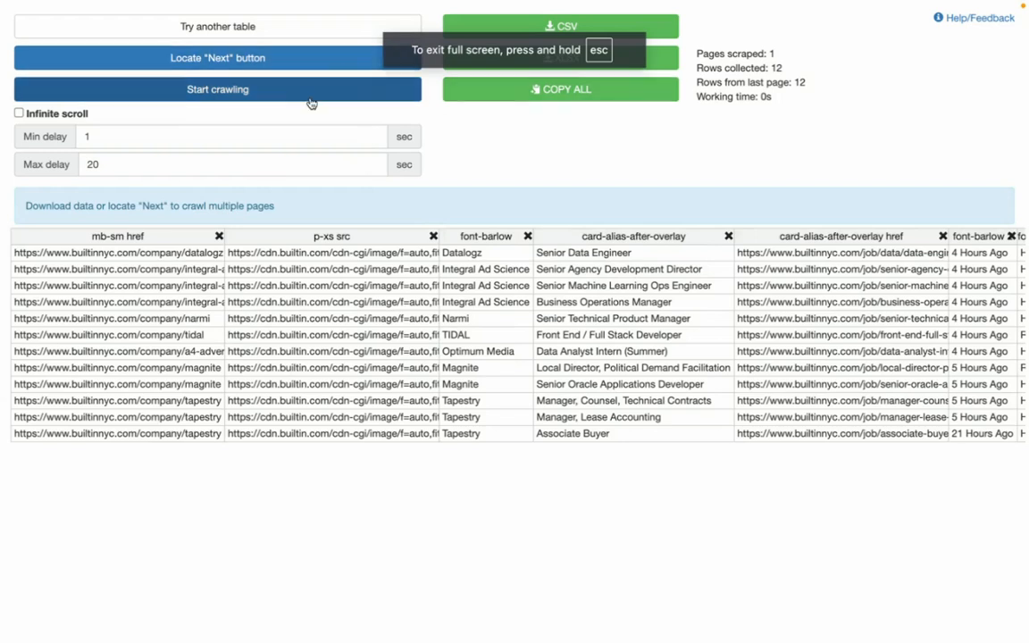
left_click(311, 99)
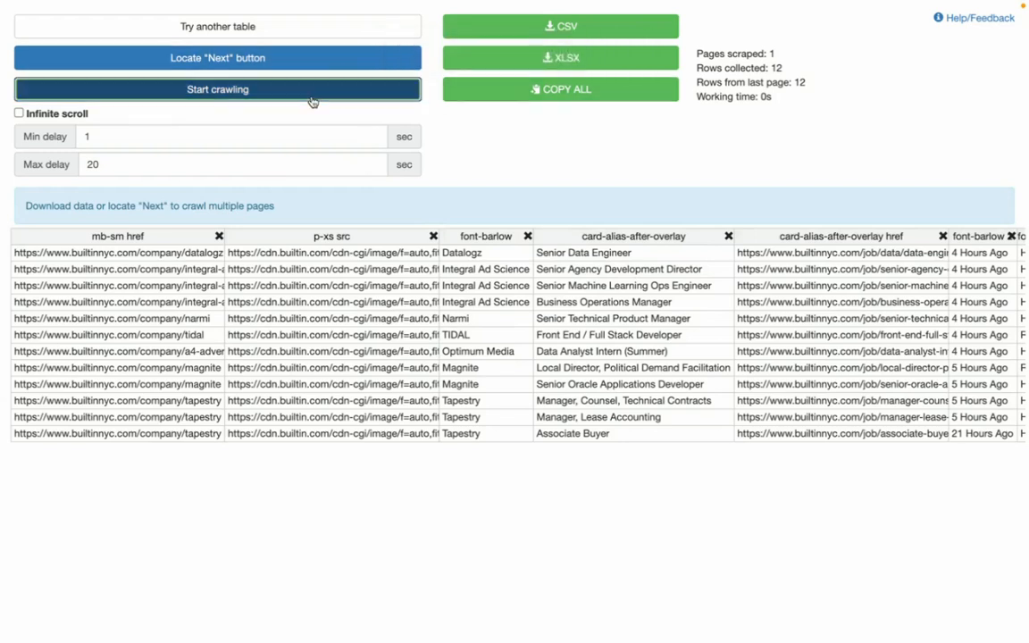
left_click(312, 101)
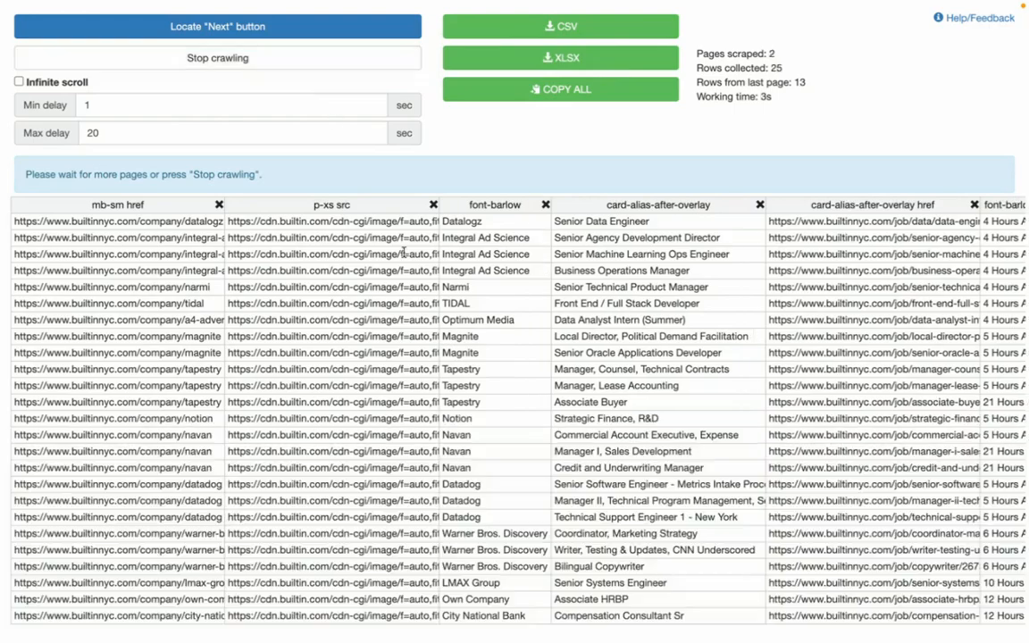
Return to the Built In NYC window, then to the hybrid offices spreadsheet
key("ctrl+Up")
left_click(554, 47)
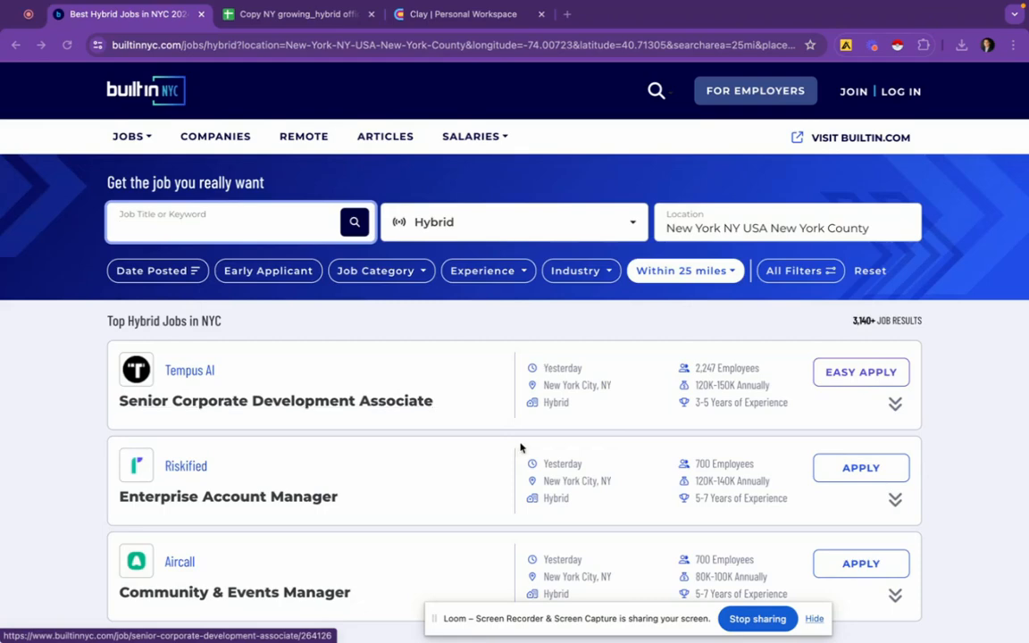
left_click(296, 14)
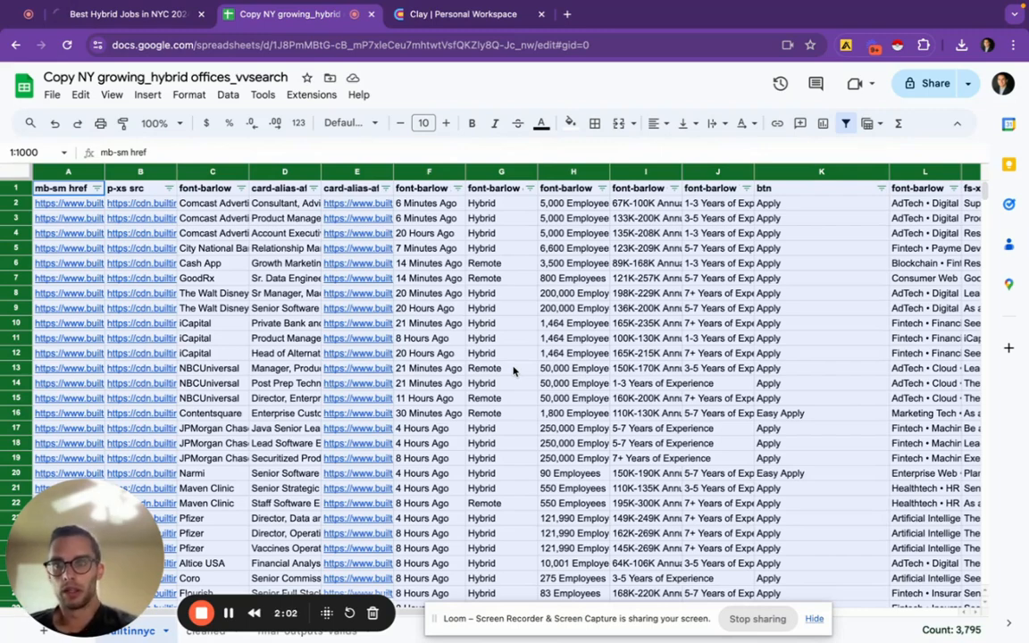
Widen every column of the scraped builtinnyc sheet to about 158 px
scroll(513, 371, "right", 2)
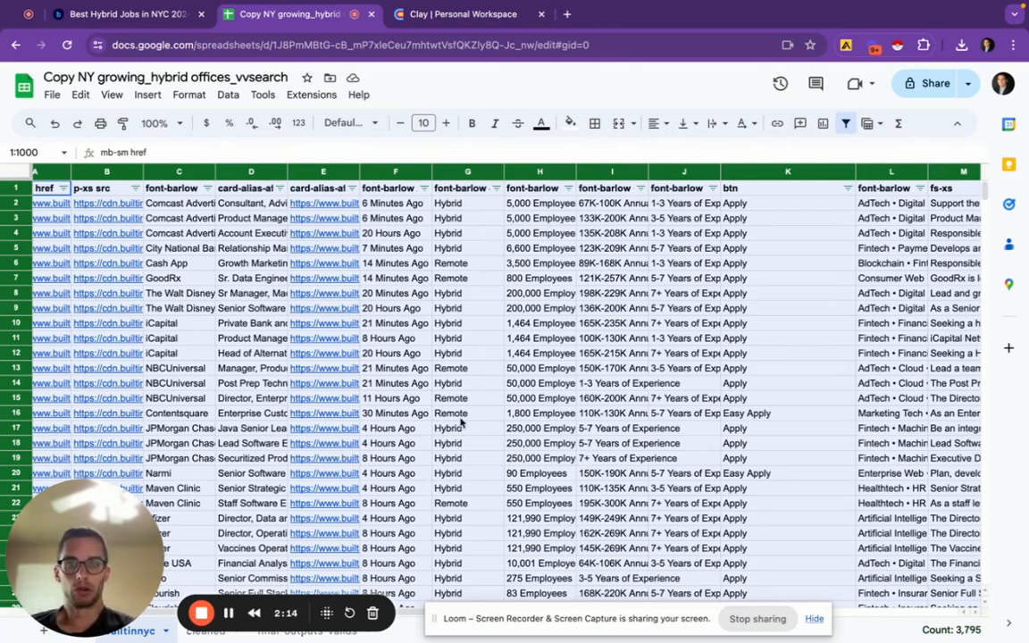
scroll(490, 491, "down", 15)
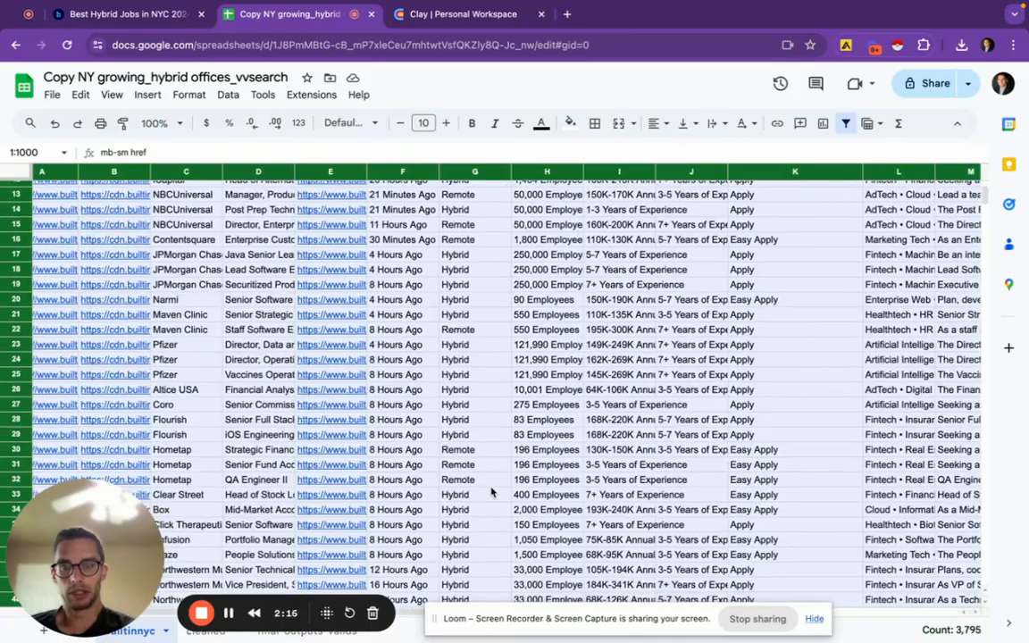
scroll(490, 490, "up", 15)
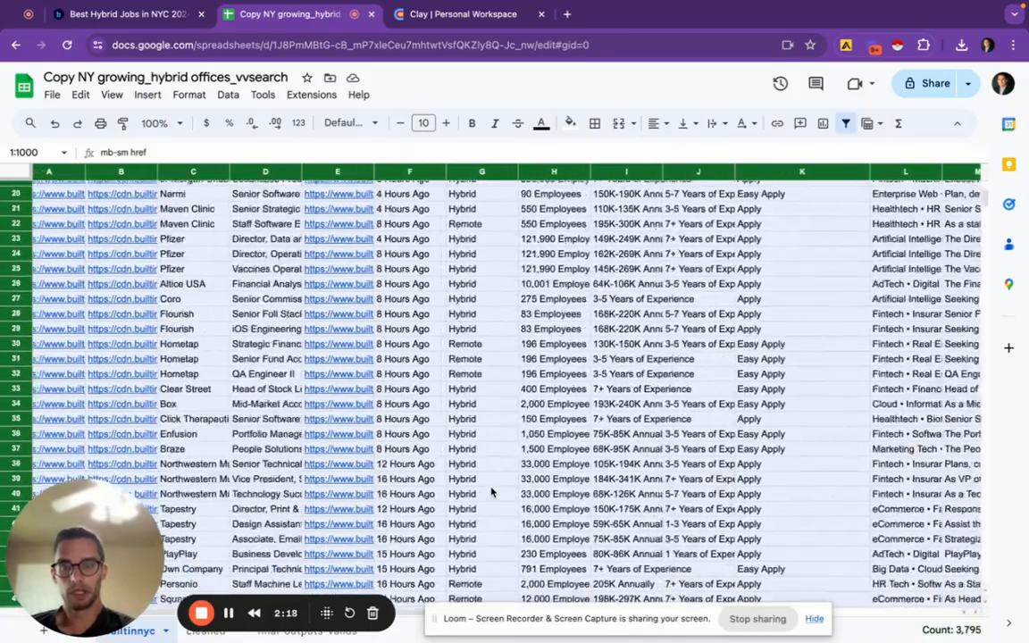
scroll(491, 491, "right", 3)
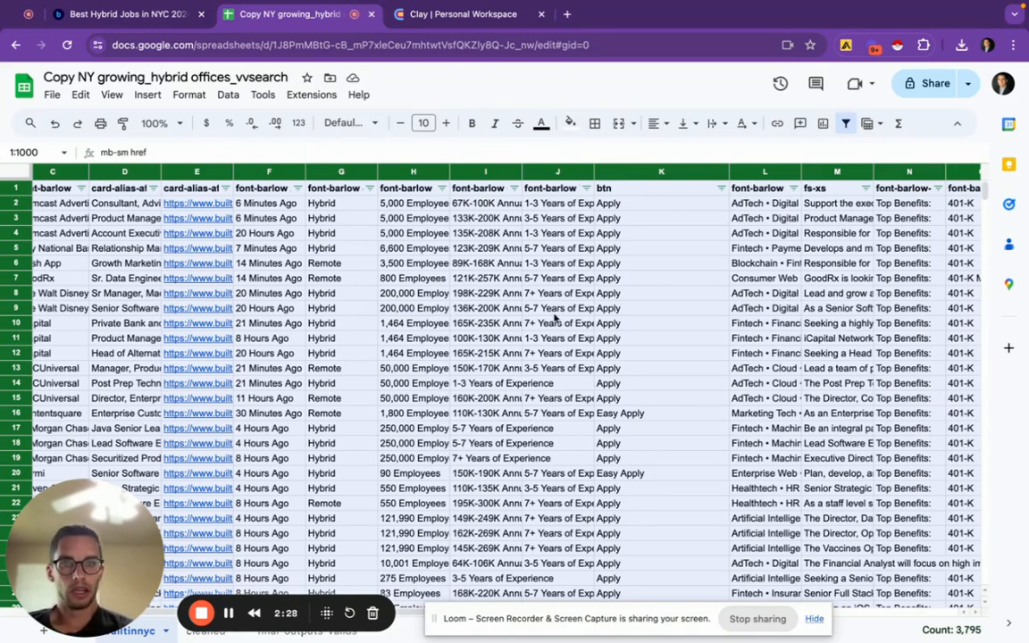
scroll(818, 385, "right", 1)
scroll(818, 385, "right", 5)
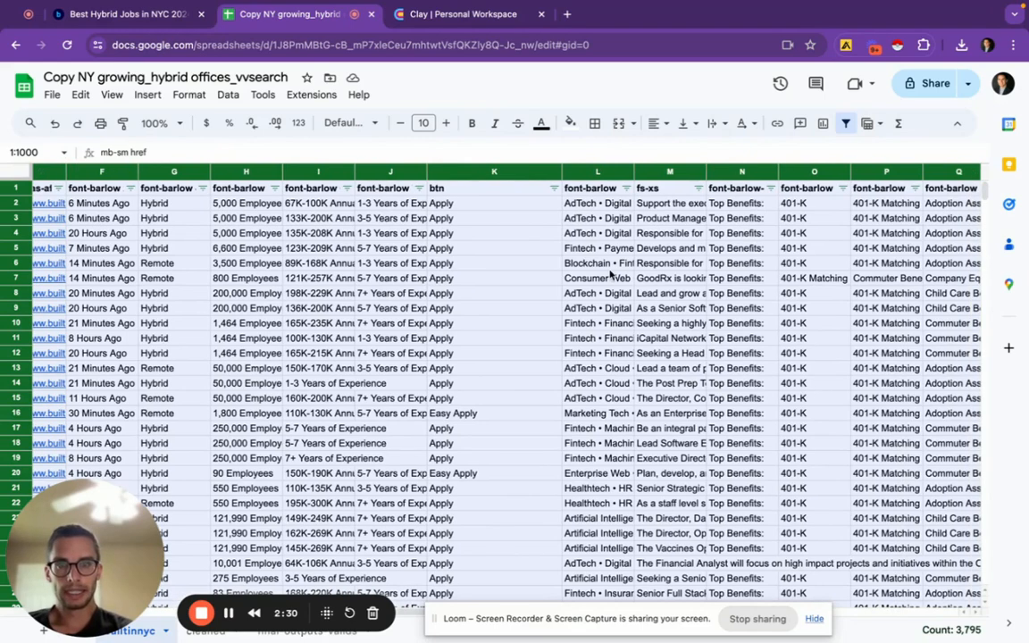
left_click_drag(632, 170, 704, 171)
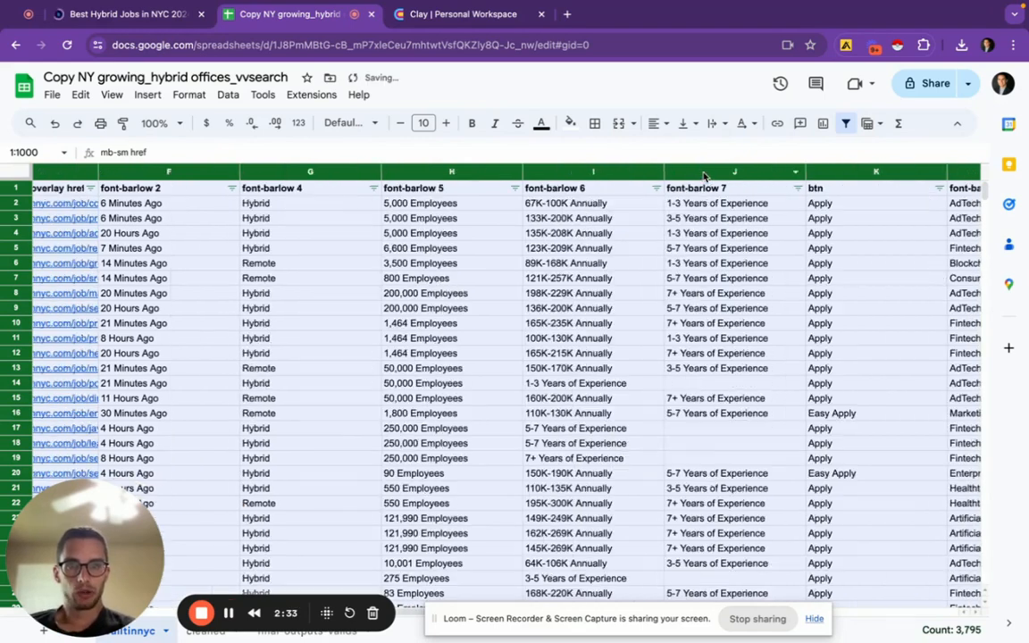
scroll(634, 395, "right", 1)
scroll(633, 396, "right", 10)
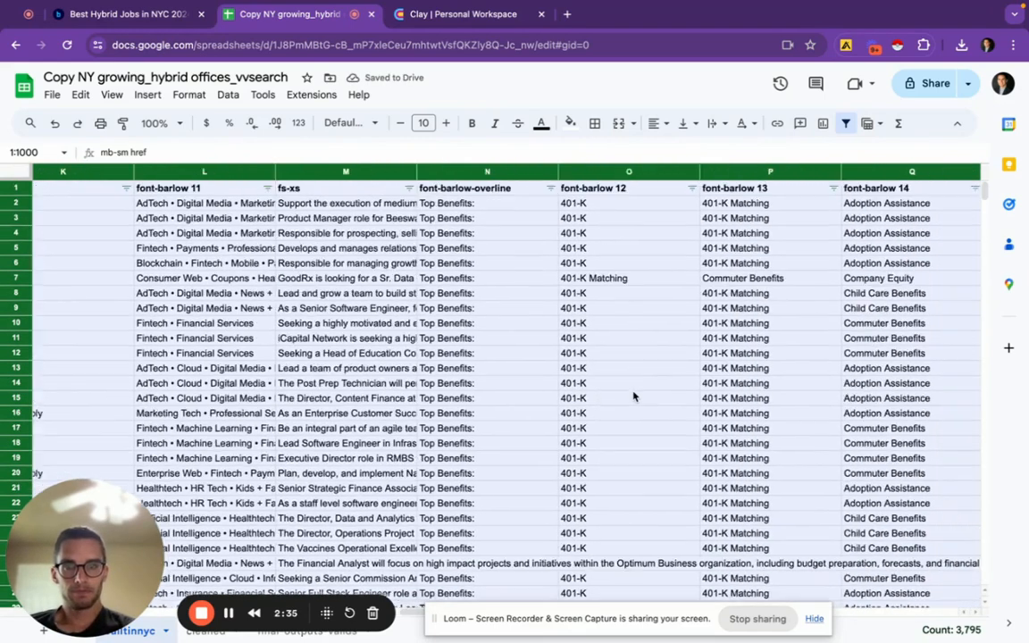
scroll(633, 396, "left", 5)
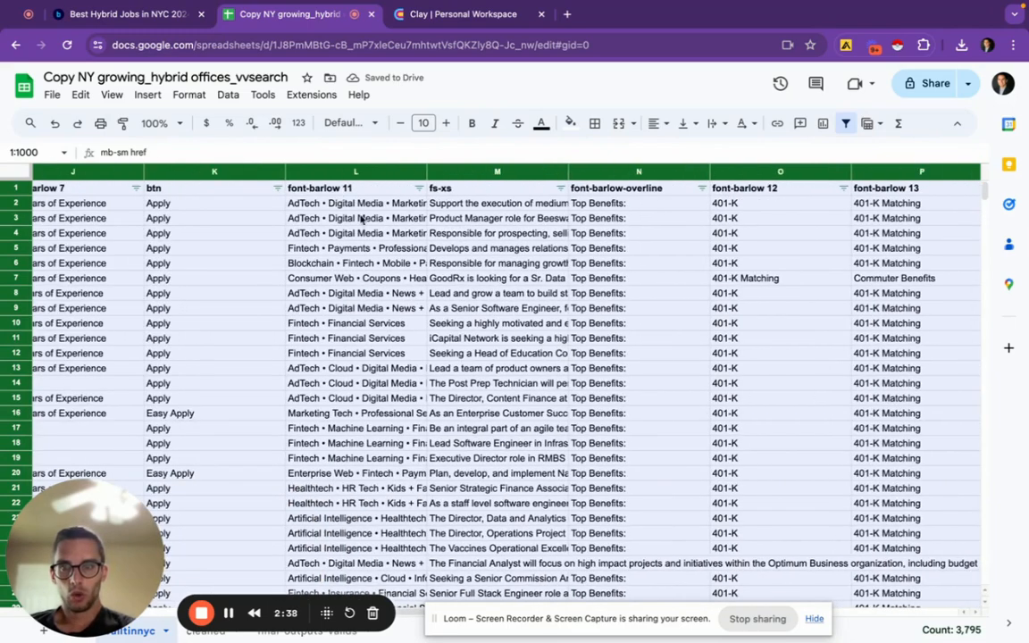
Review the scraped job descriptions, starting with the full text in cell M4
left_click(457, 234)
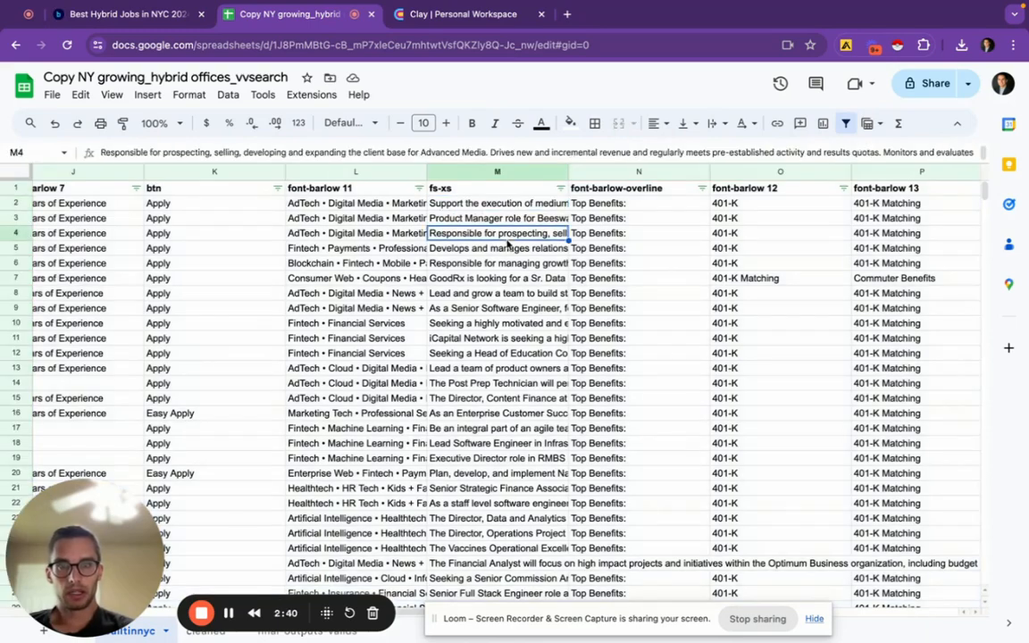
scroll(776, 384, "right", 5)
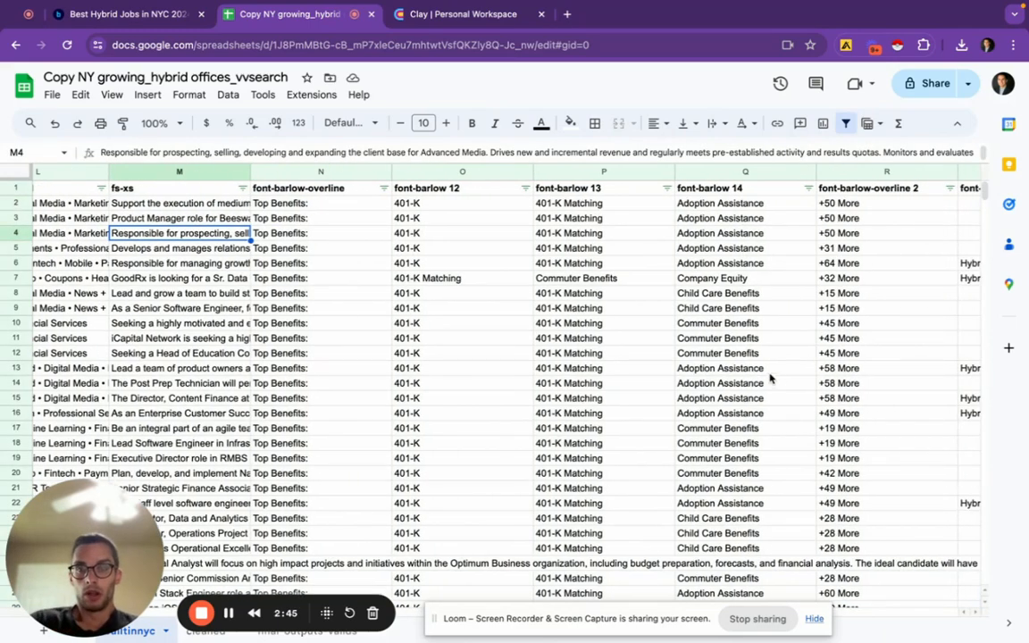
scroll(522, 324, "right", 7)
scroll(521, 323, "left", 10)
scroll(521, 324, "left", 10)
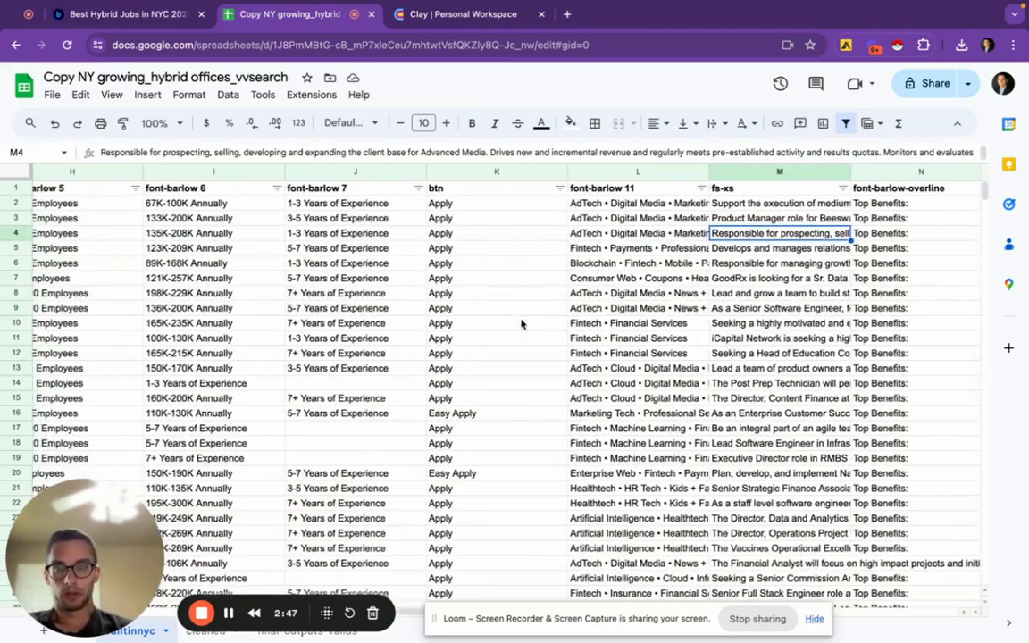
scroll(522, 324, "right", 10)
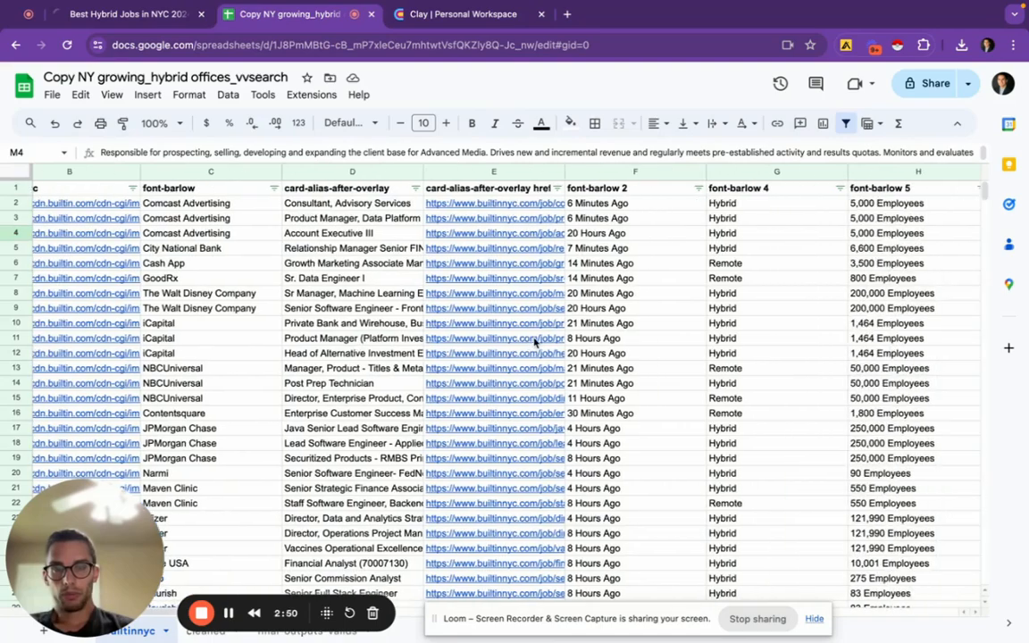
scroll(534, 341, "left", 2)
scroll(535, 342, "right", 10)
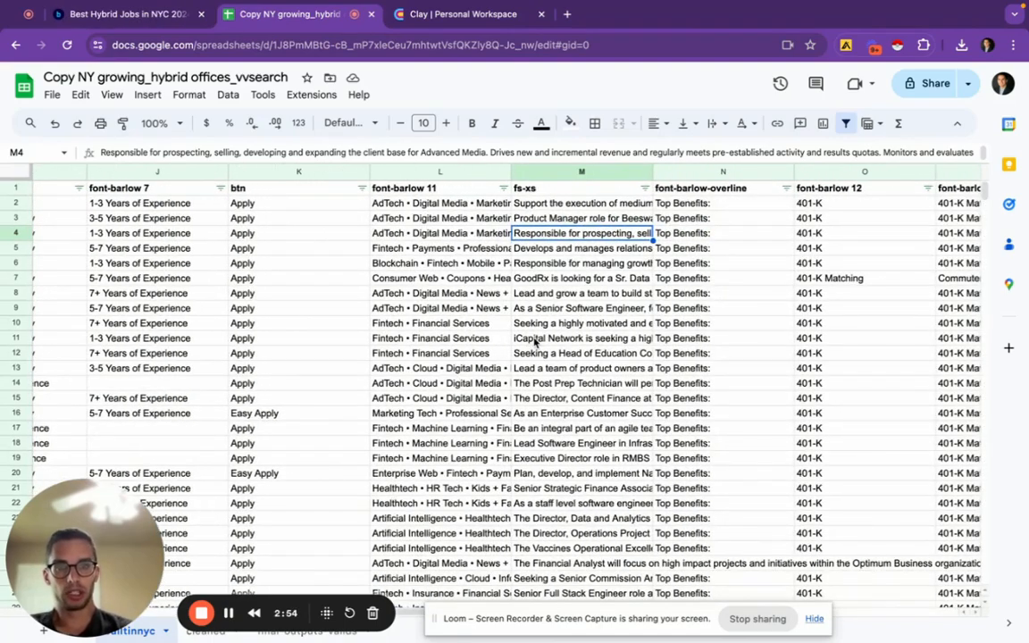
scroll(554, 341, "right", 10)
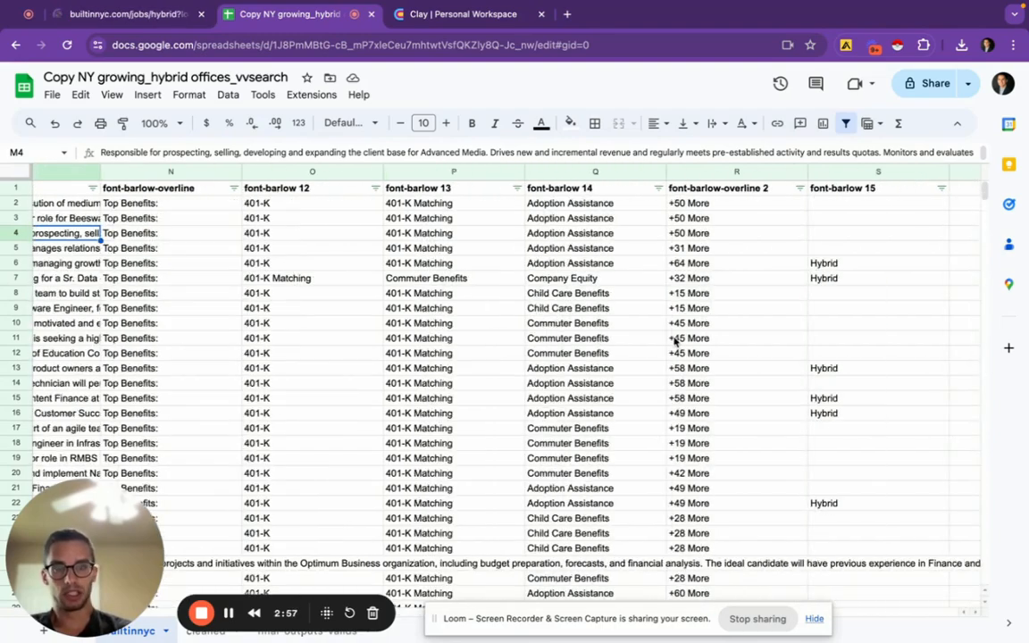
scroll(674, 342, "right", 3)
scroll(674, 342, "left", 15)
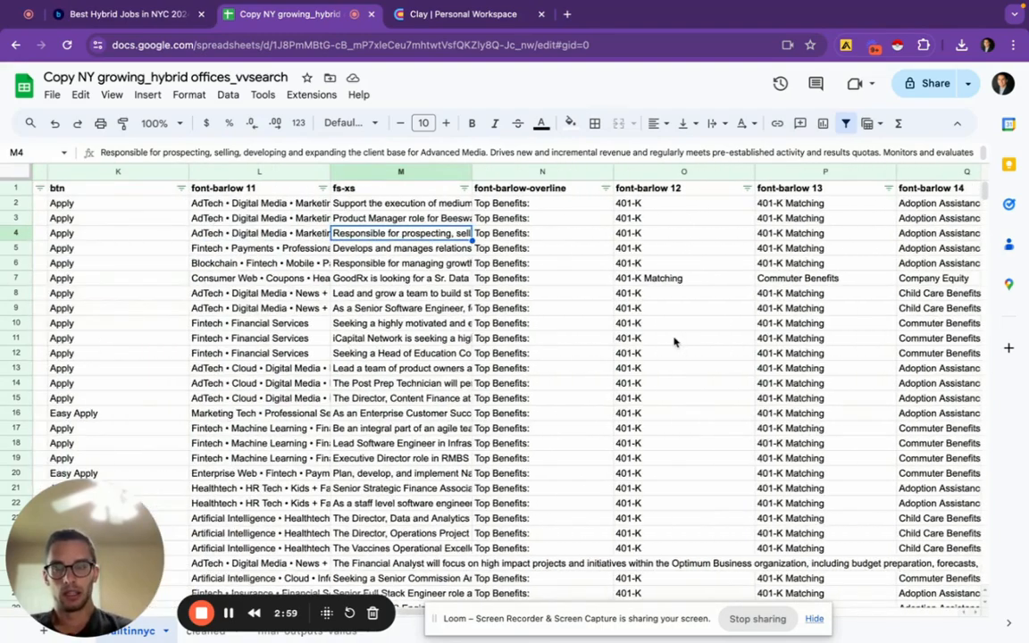
scroll(675, 342, "left", 6)
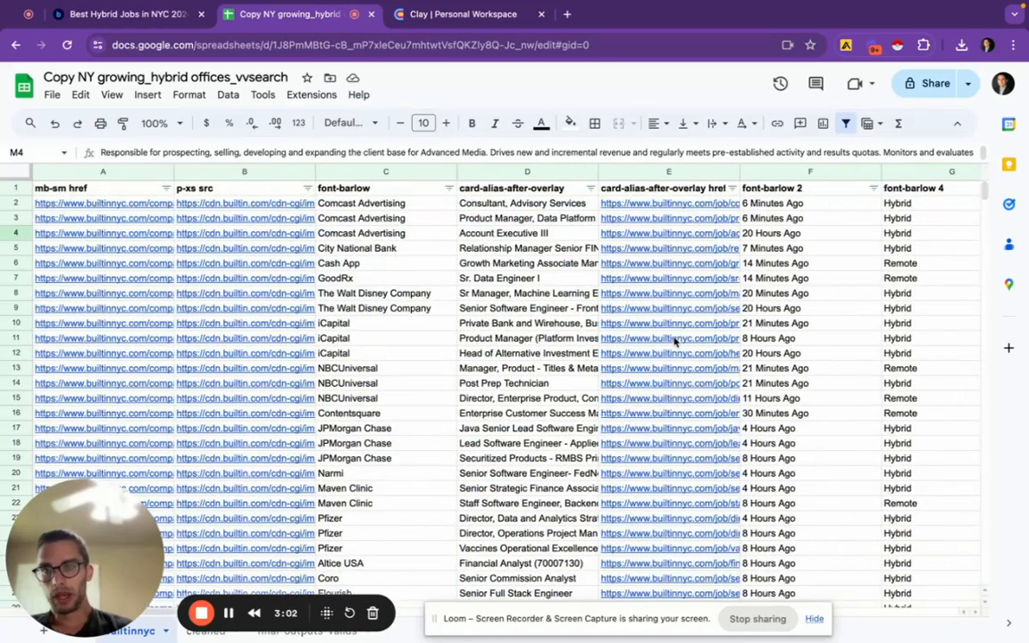
scroll(790, 356, "right", 3)
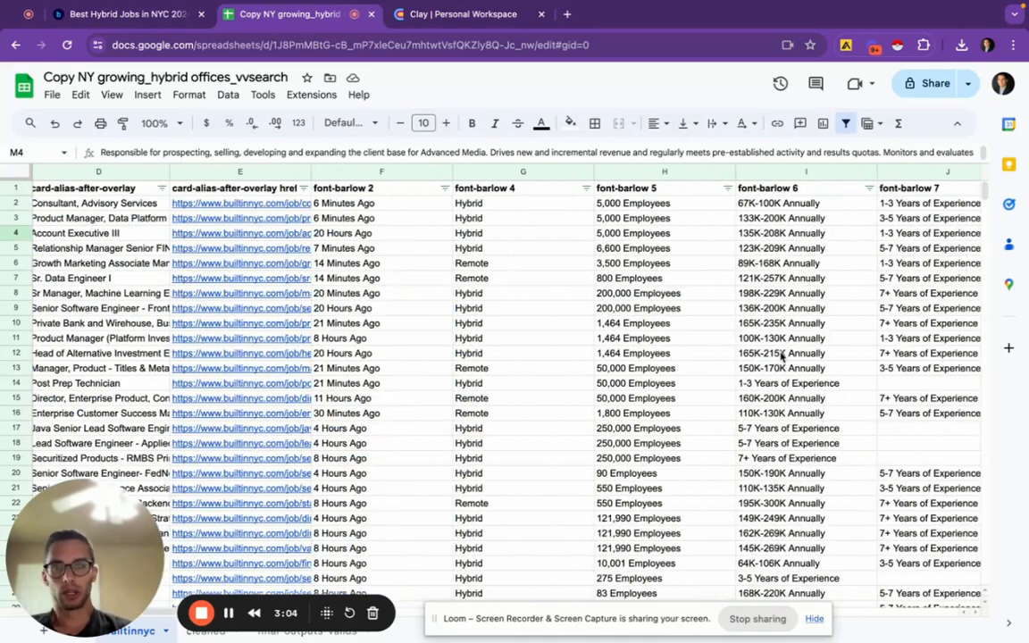
scroll(786, 356, "right", 5)
scroll(782, 355, "left", 8)
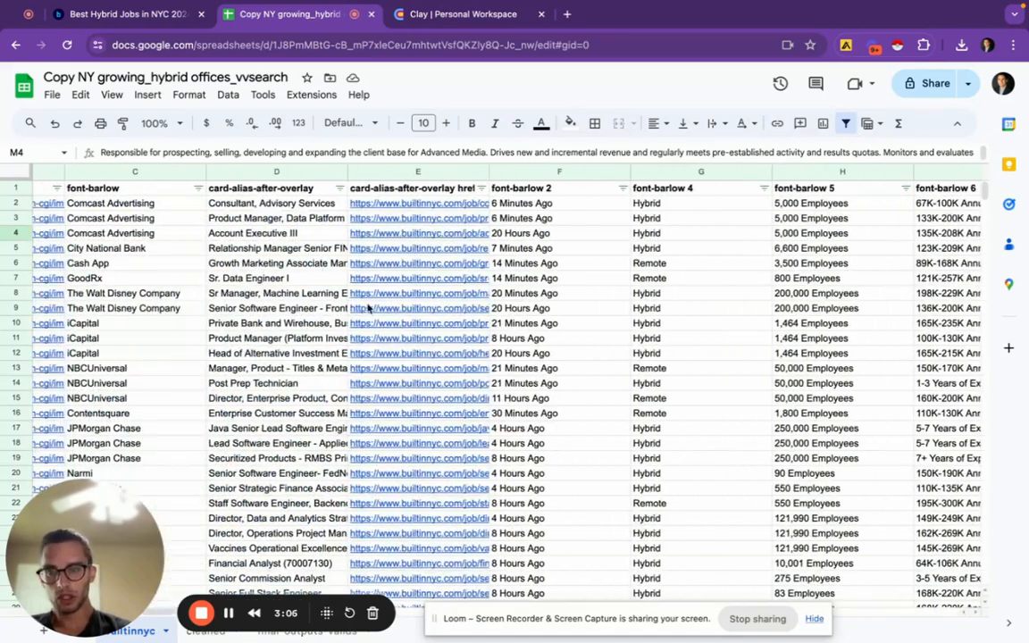
left_click(259, 339)
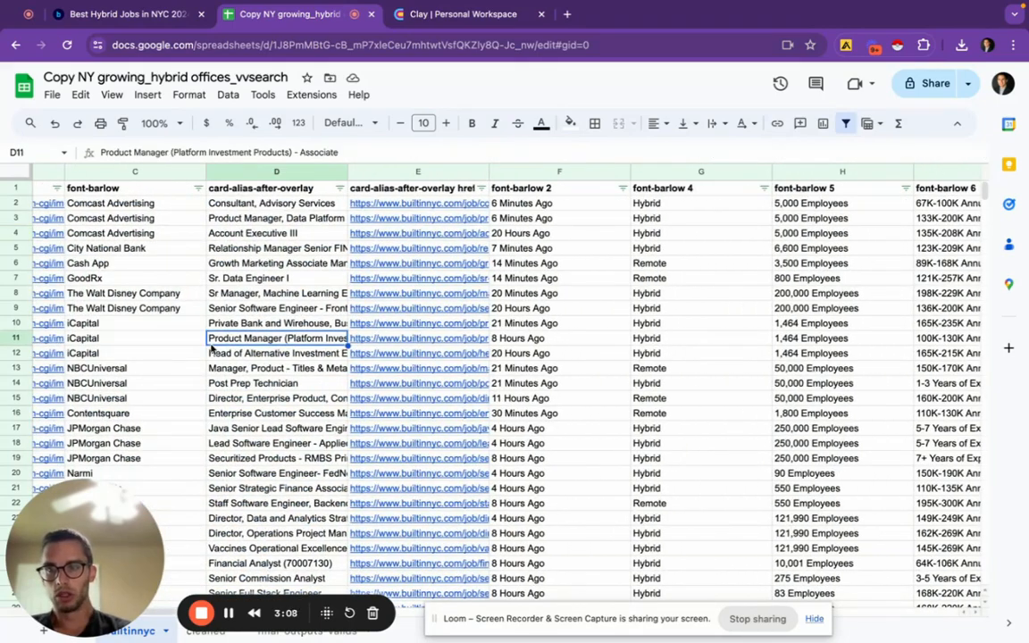
Download the builtinnyc sheet as Comma Separated Values (.csv) and return to Clay's upload dialog
left_click(51, 94)
mouse_move(154, 279)
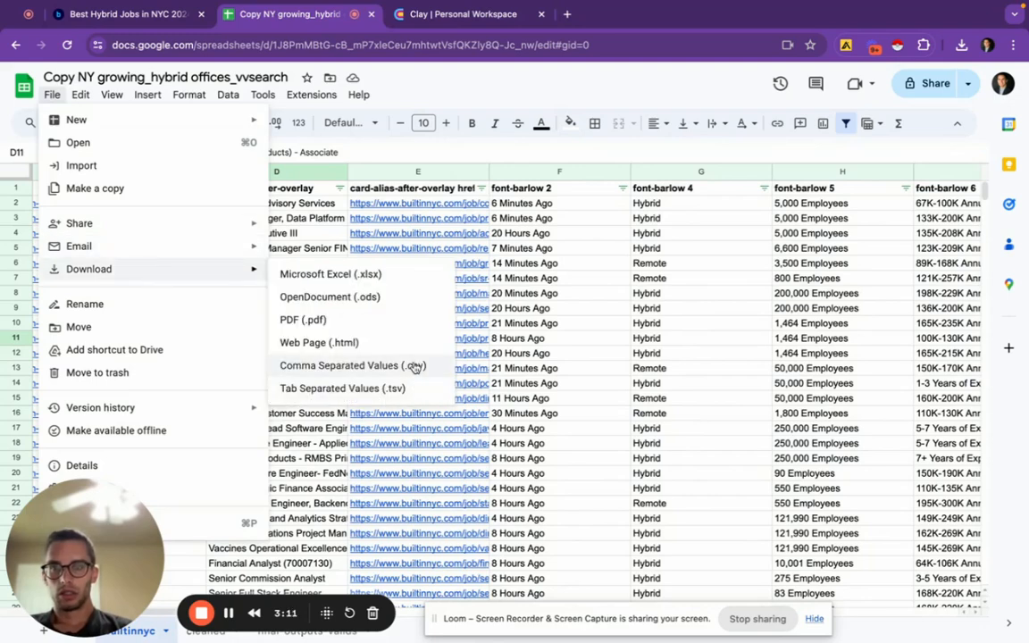
left_click(414, 367)
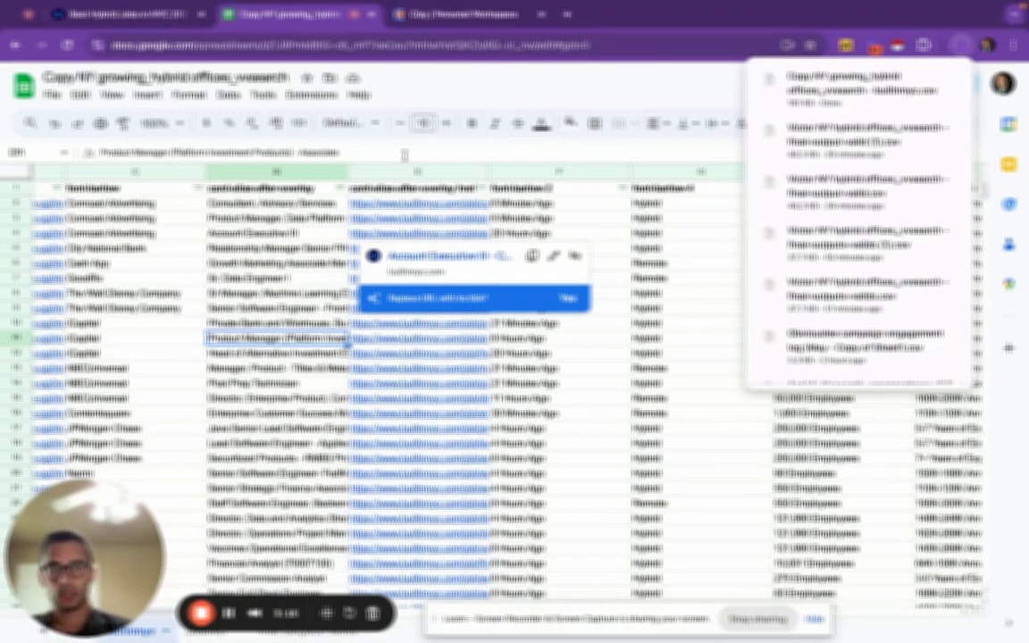
left_click(466, 15)
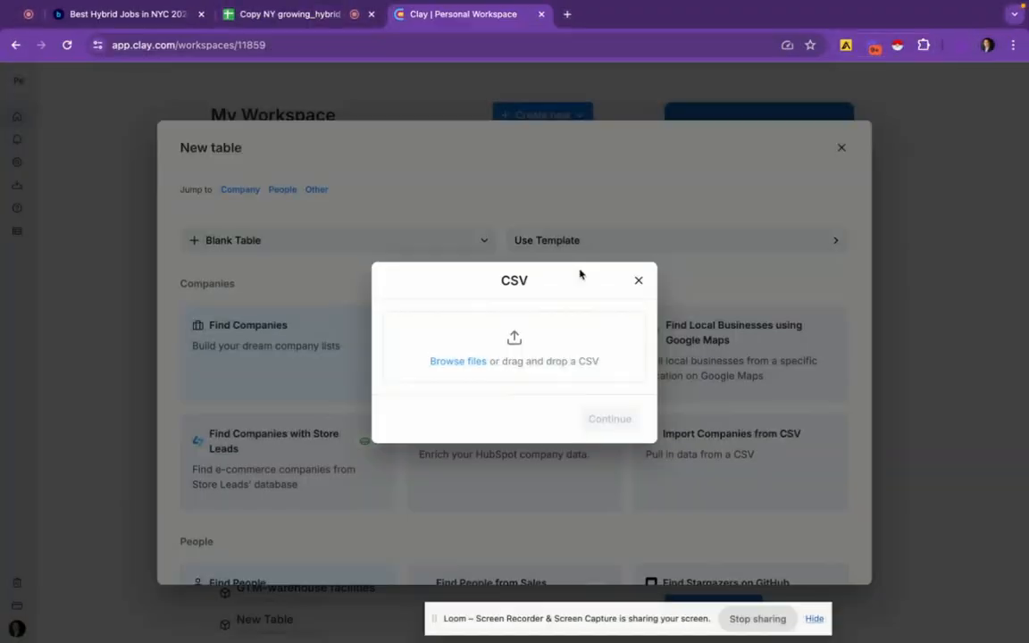
Import the builtinnyc CSV from Downloads into a New Blank Table, then return to Google Sheets
left_click(456, 362)
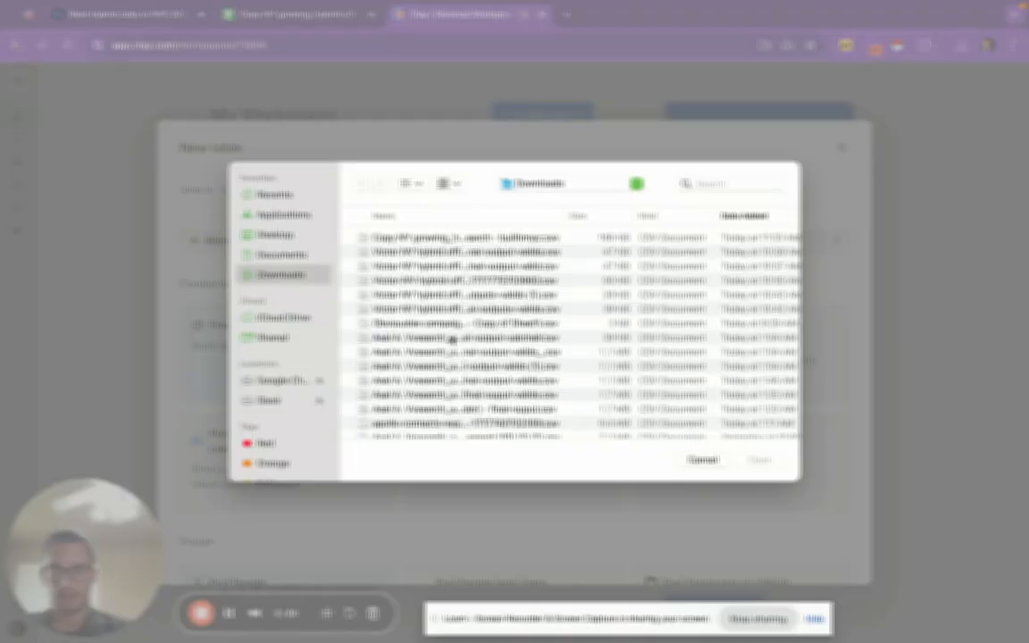
left_click(431, 237)
left_click(761, 460)
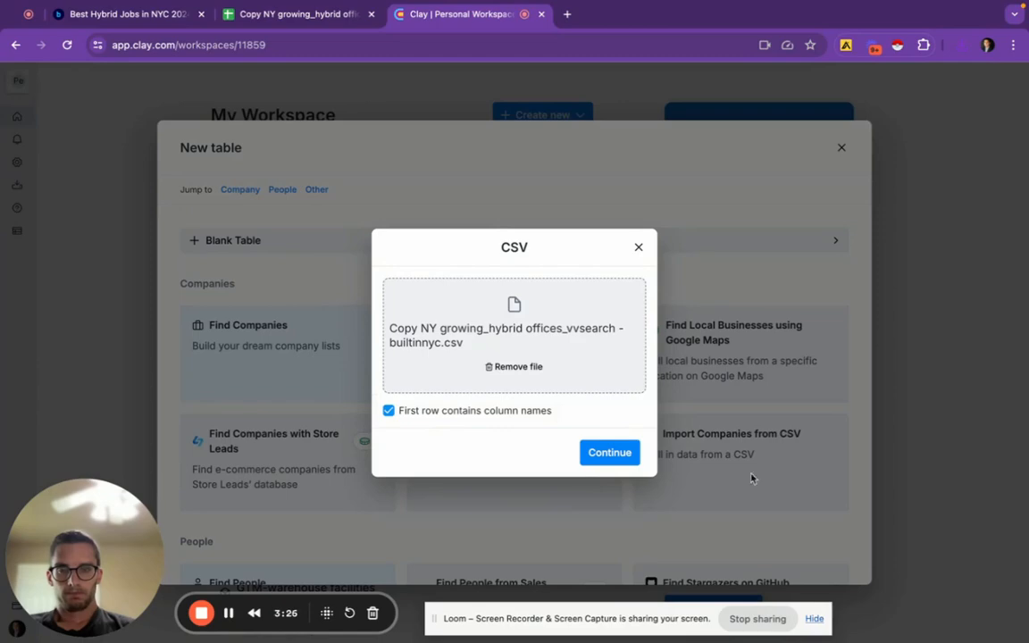
left_click(619, 453)
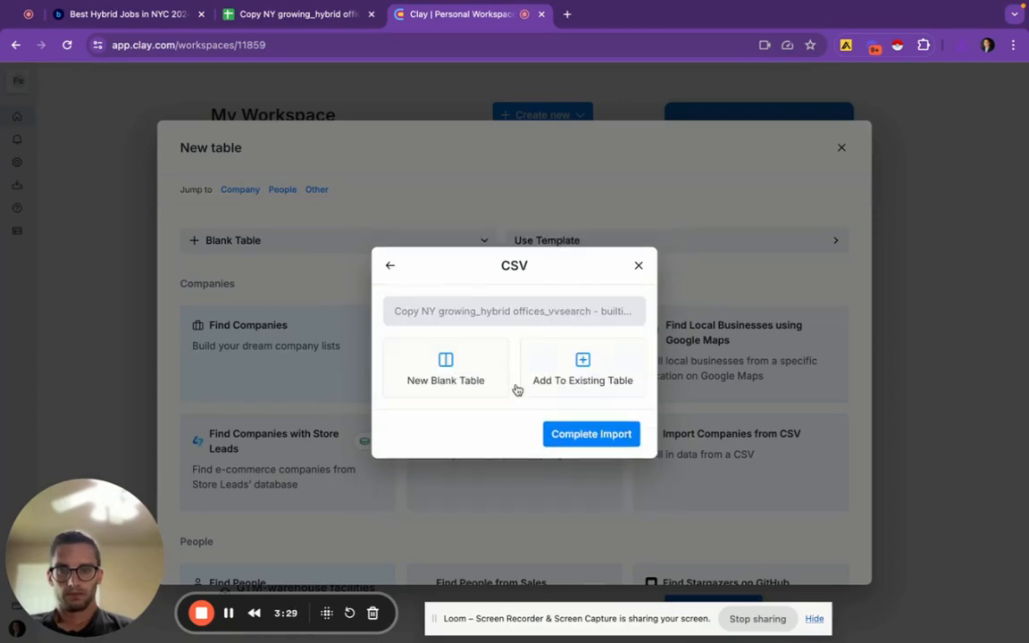
left_click(593, 434)
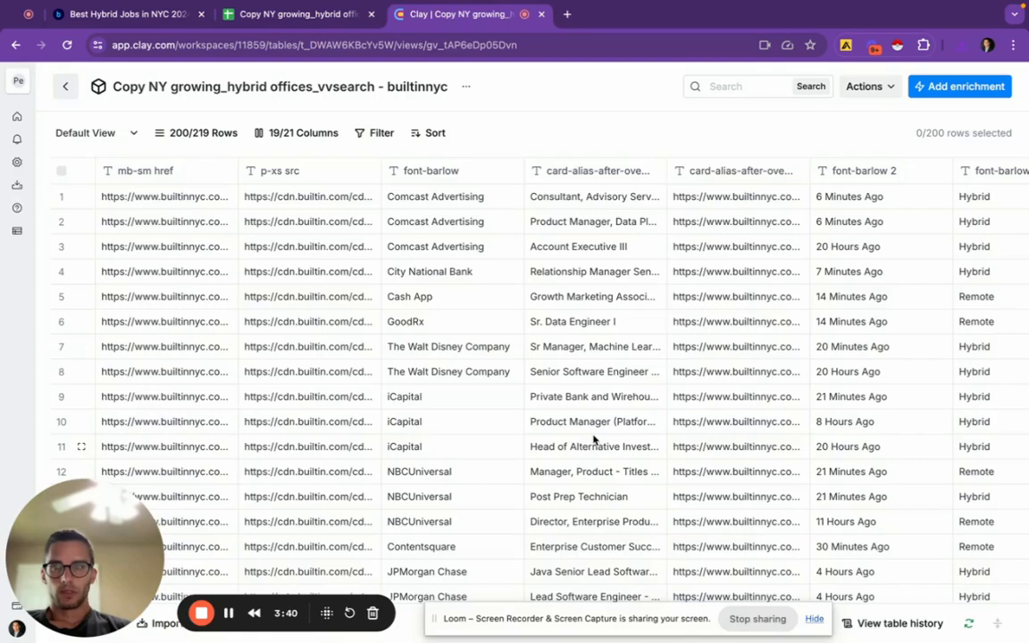
left_click(299, 15)
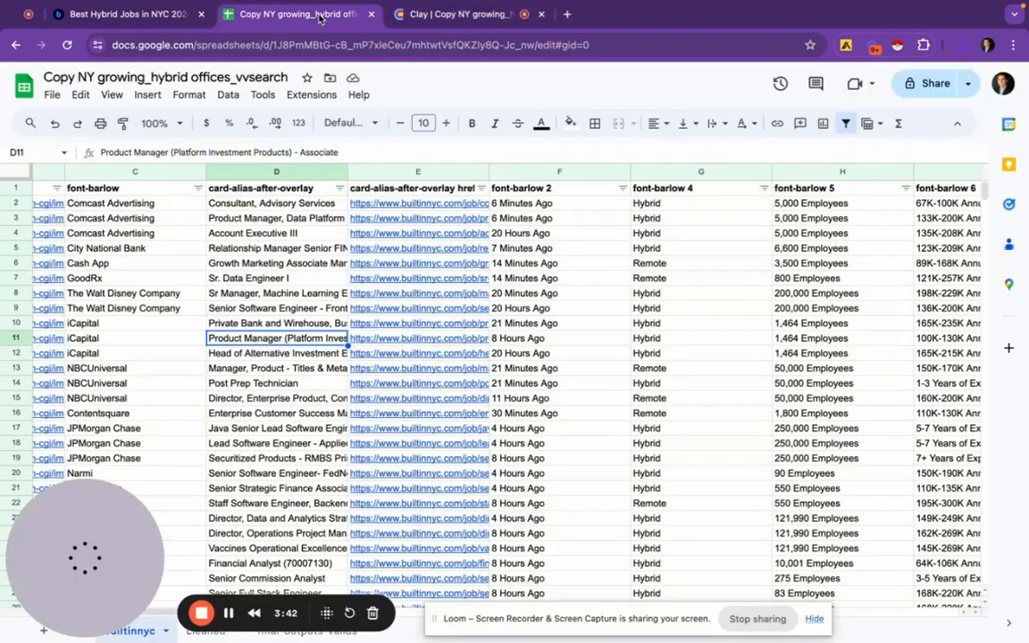
Compare the cleaned sheet against the raw builtinnyc sheet's rows
left_click(198, 633)
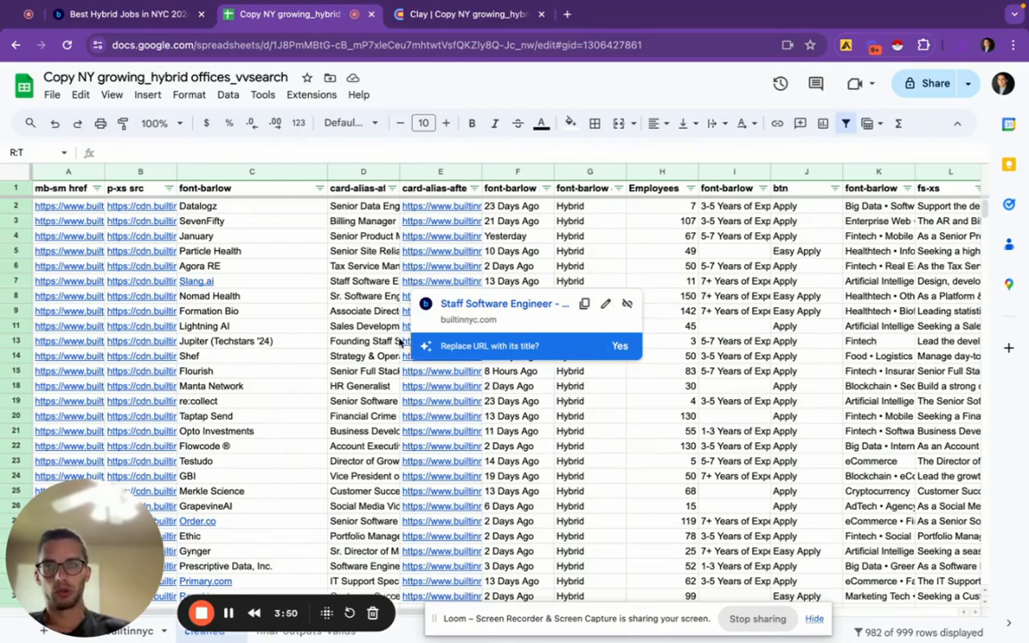
left_click(132, 632)
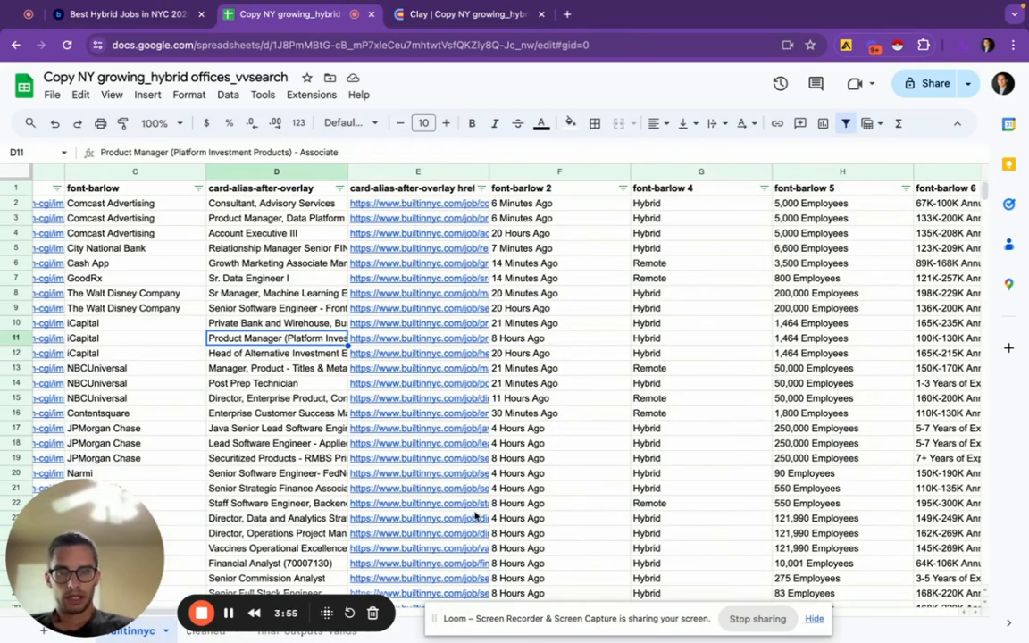
scroll(508, 443, "right", 3)
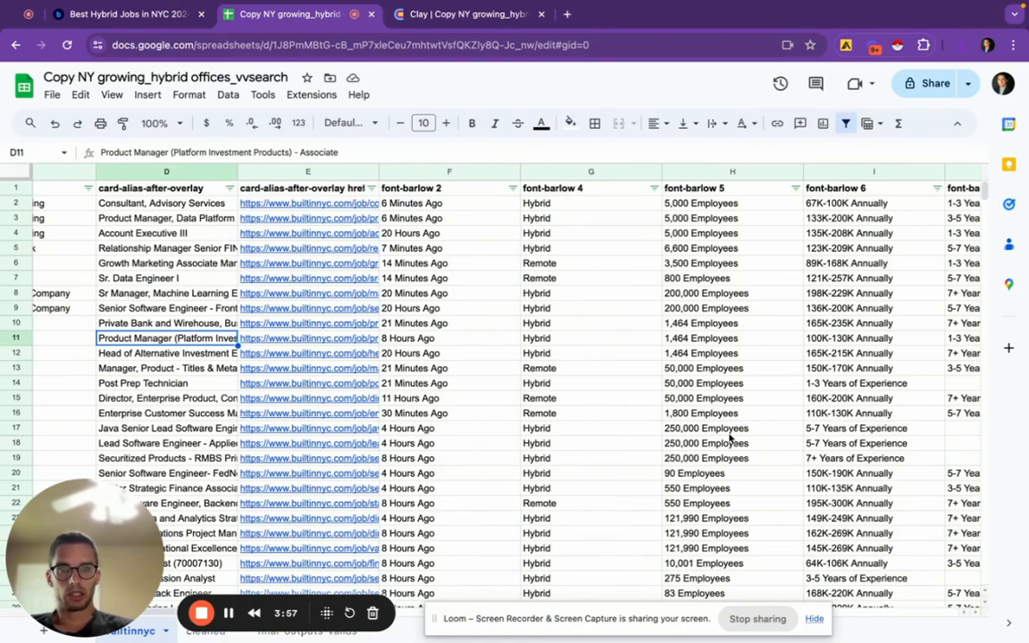
scroll(730, 436, "down", 10)
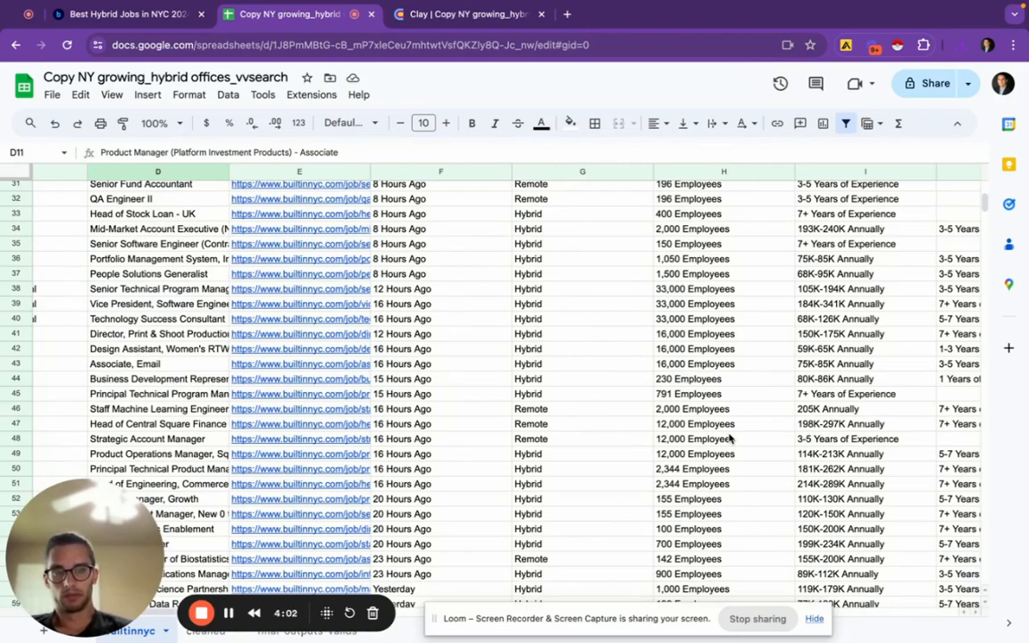
scroll(730, 438, "down", 20)
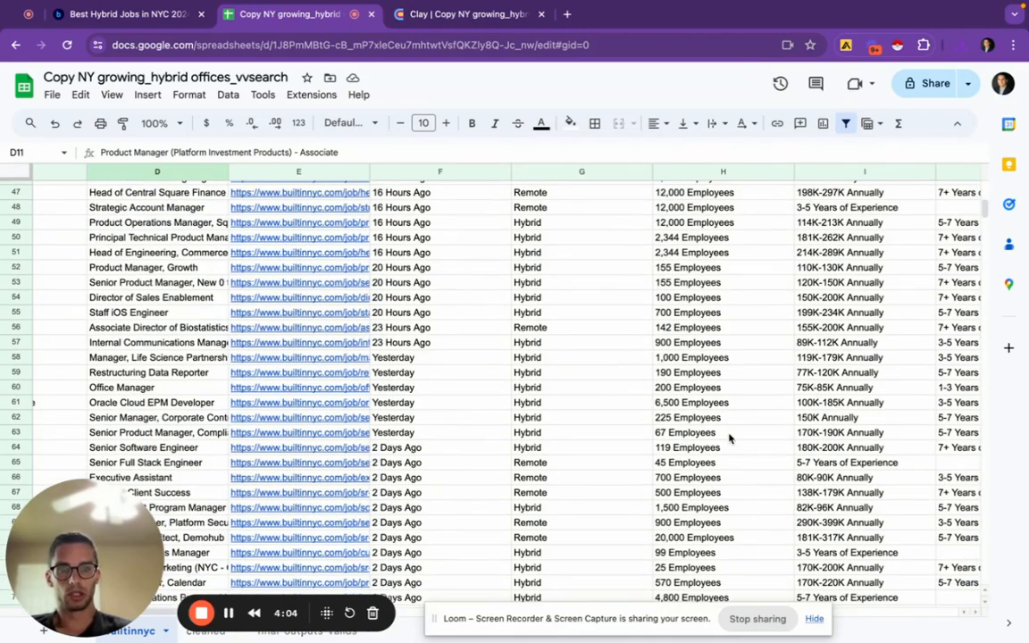
scroll(730, 438, "down", 10)
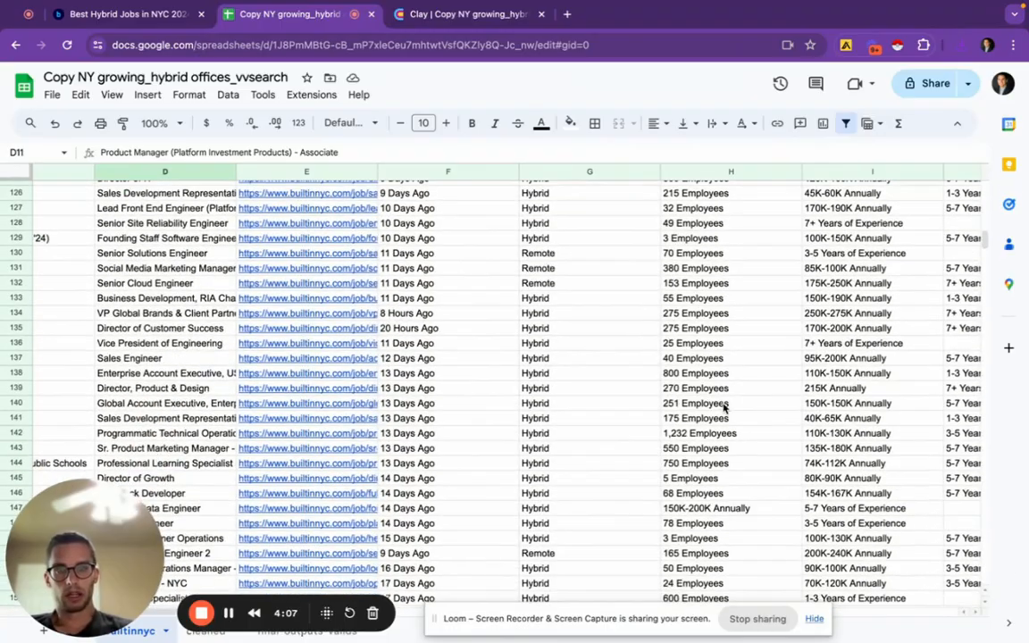
scroll(726, 420, "up", 15)
scroll(723, 407, "up", 11)
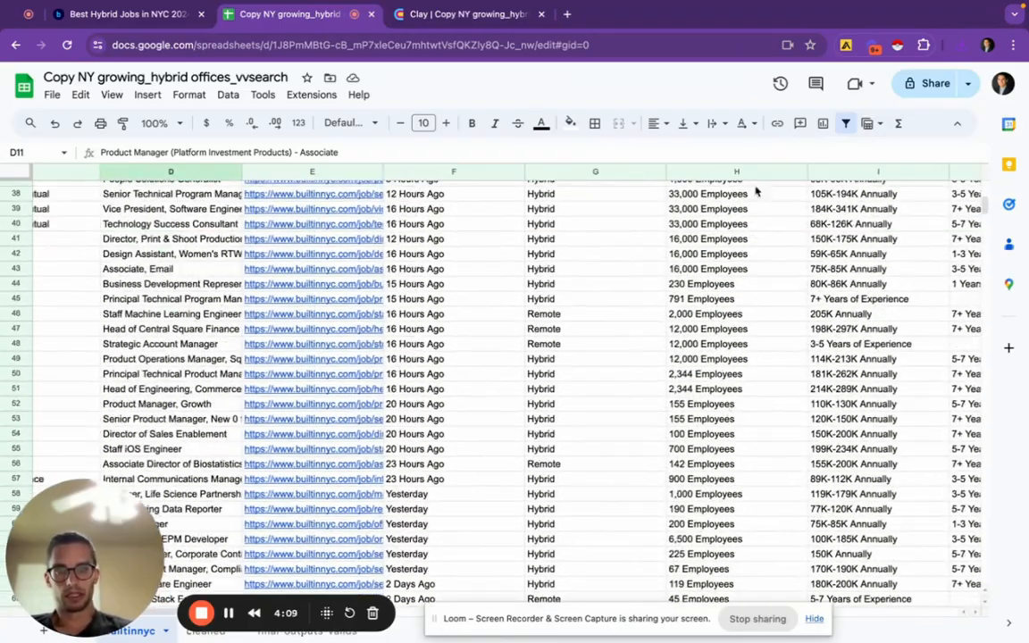
scroll(741, 214, "up", 3)
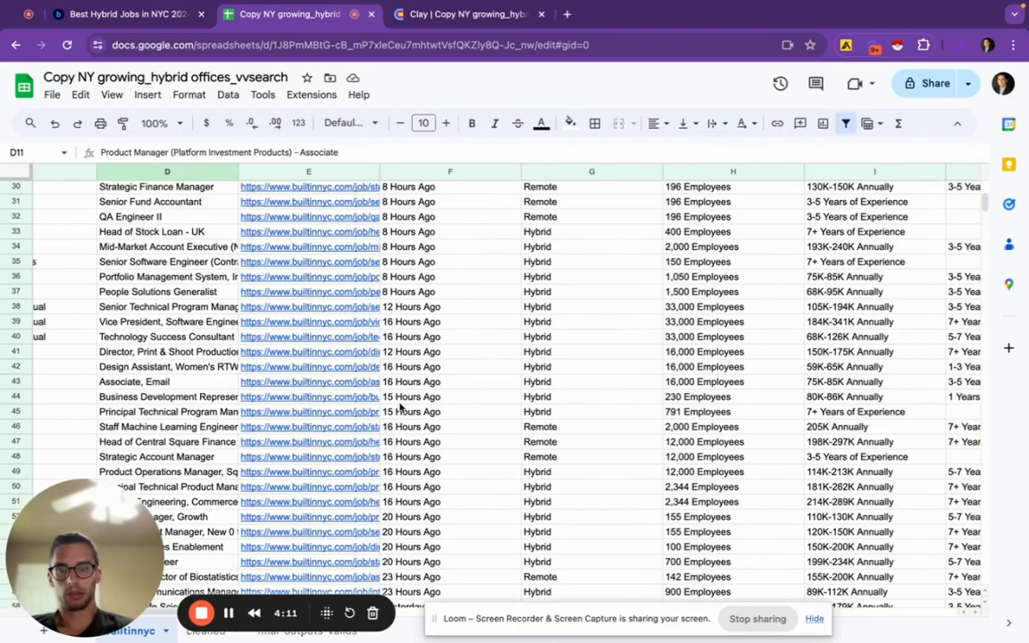
Return to the cleaned sheet and review its filtered listings through row 89
left_click(200, 630)
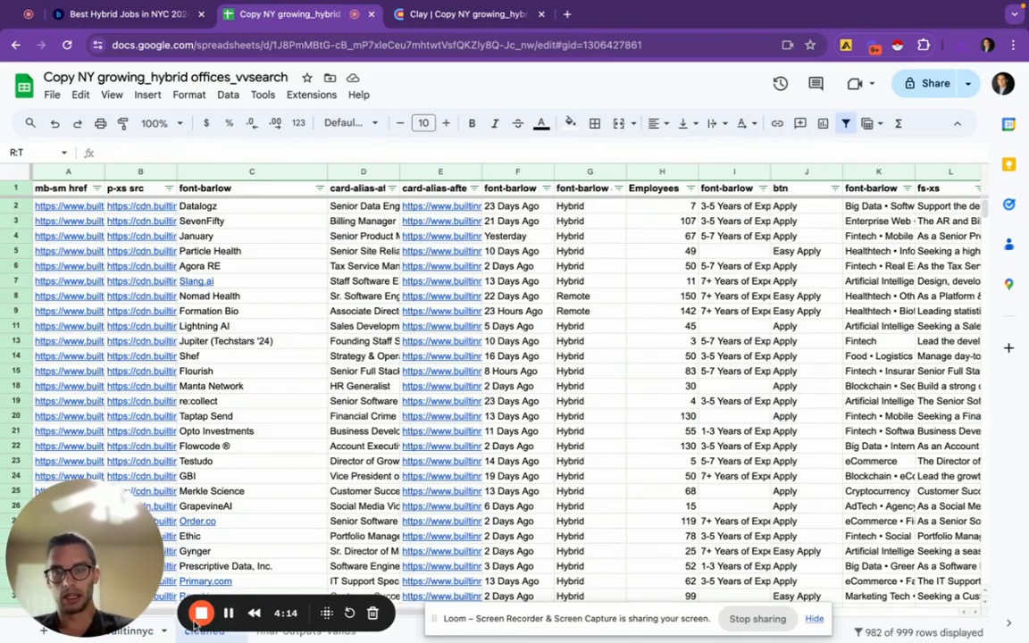
scroll(703, 460, "right", 3)
scroll(703, 459, "left", 10)
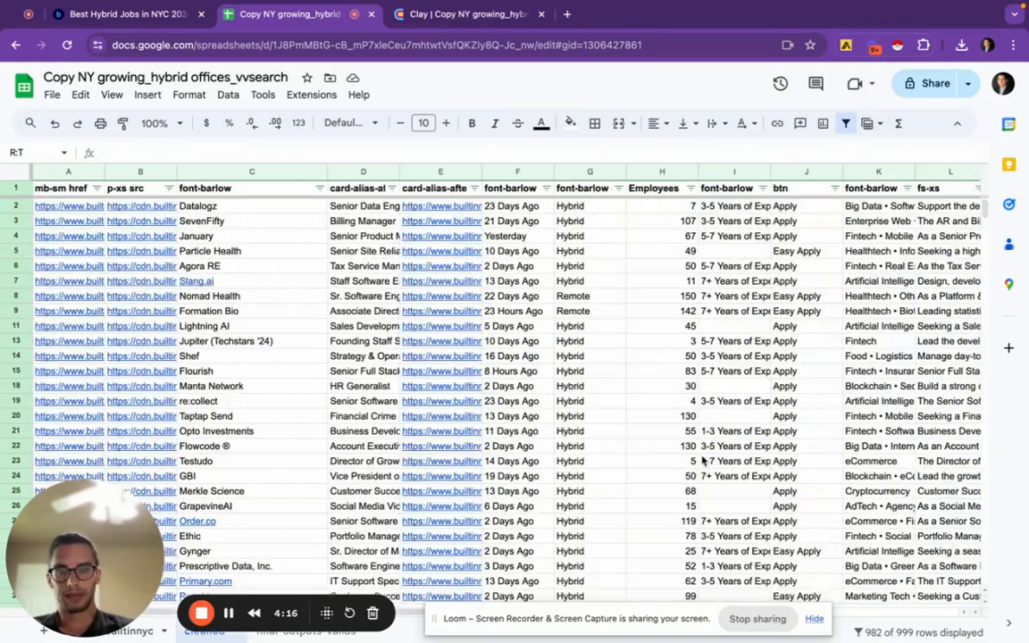
scroll(679, 389, "down", 20)
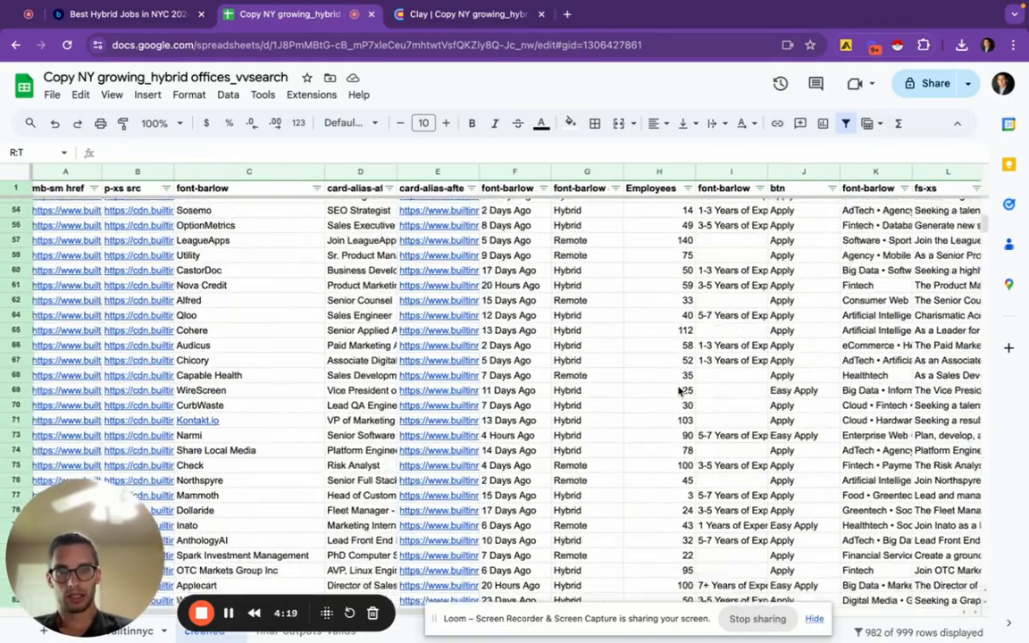
scroll(670, 340, "up", 20)
scroll(615, 406, "right", 1)
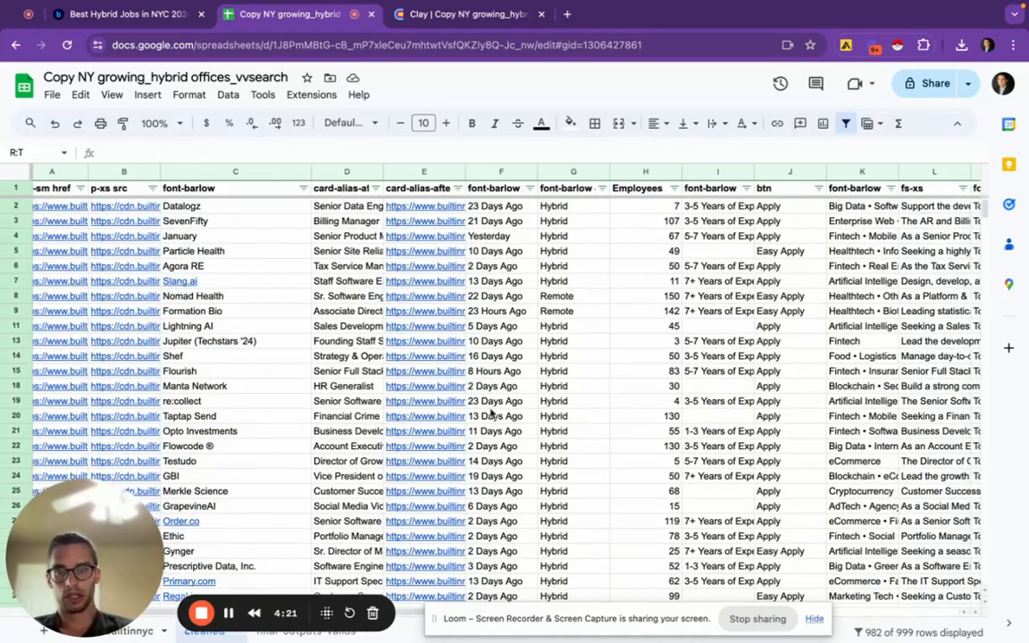
scroll(808, 391, "down", 20)
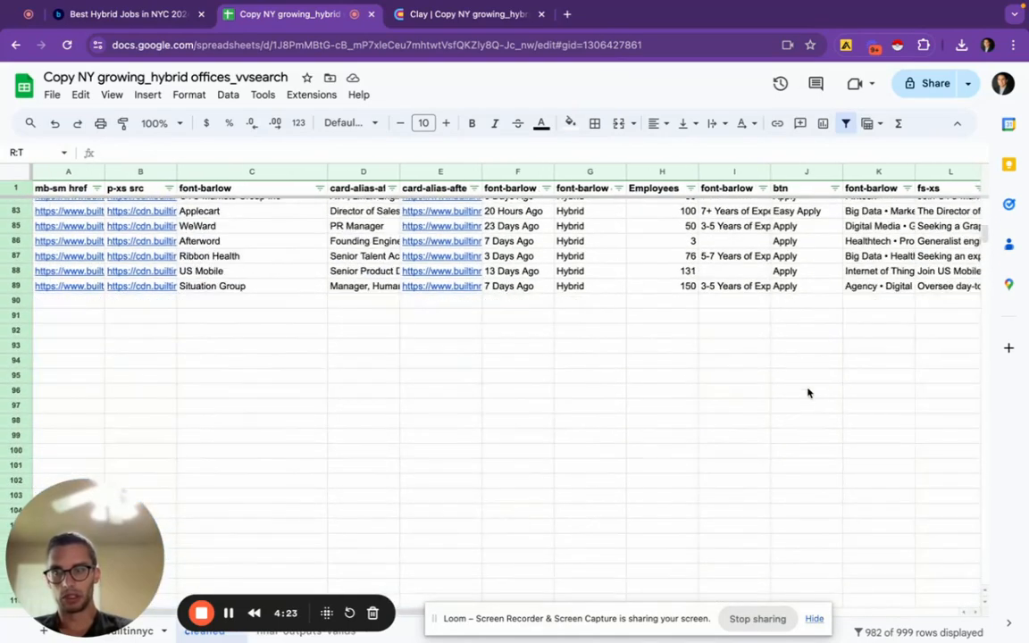
scroll(198, 279, "up", 20)
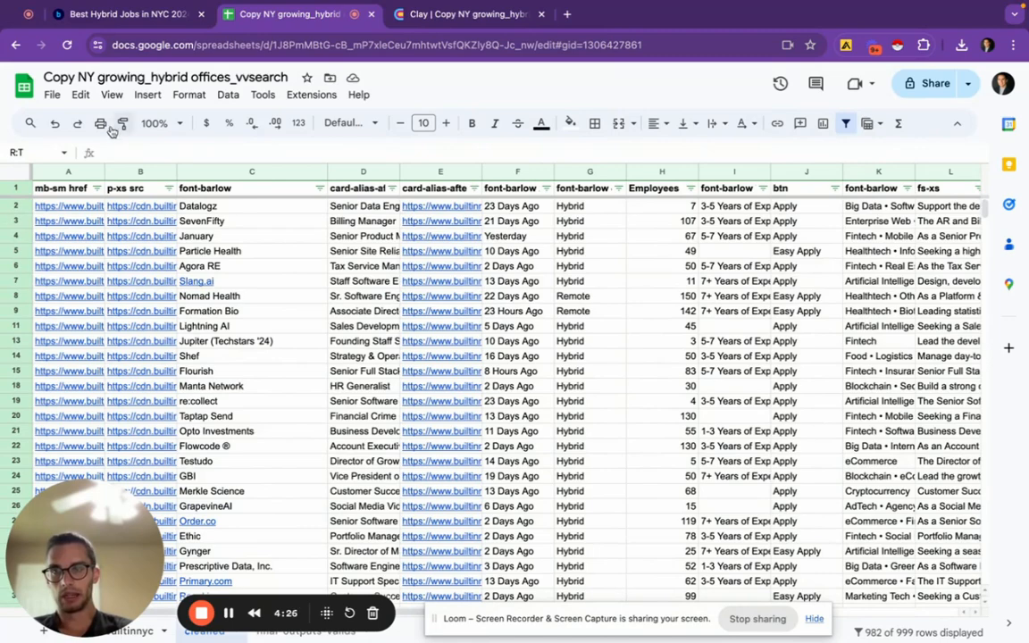
left_click(52, 94)
Save the cleaned sheet as a .csv file and go to the Clay builtinnyc table
mouse_move(149, 280)
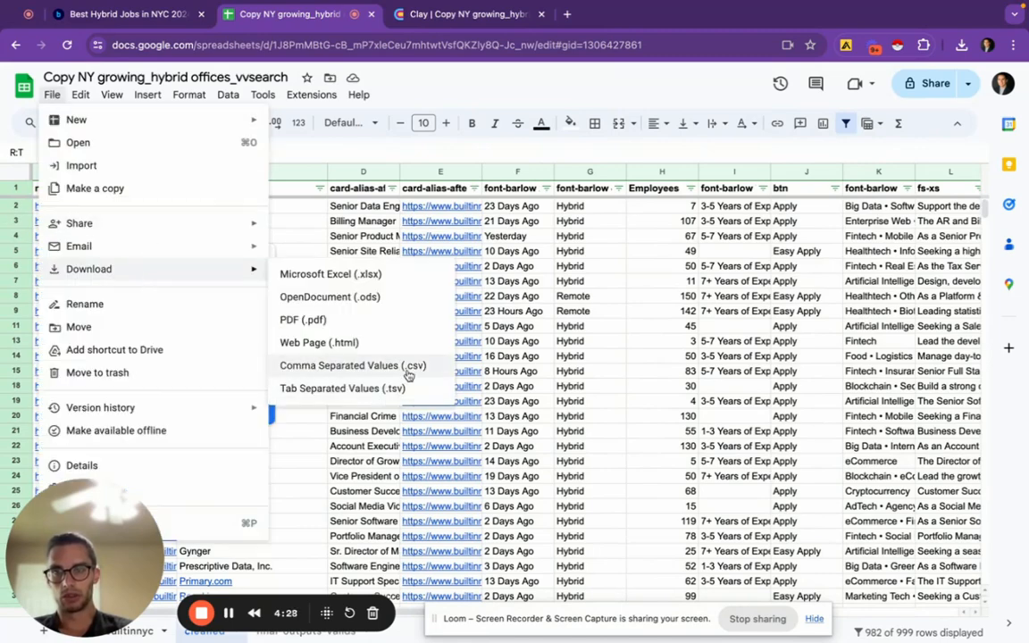
left_click(406, 355)
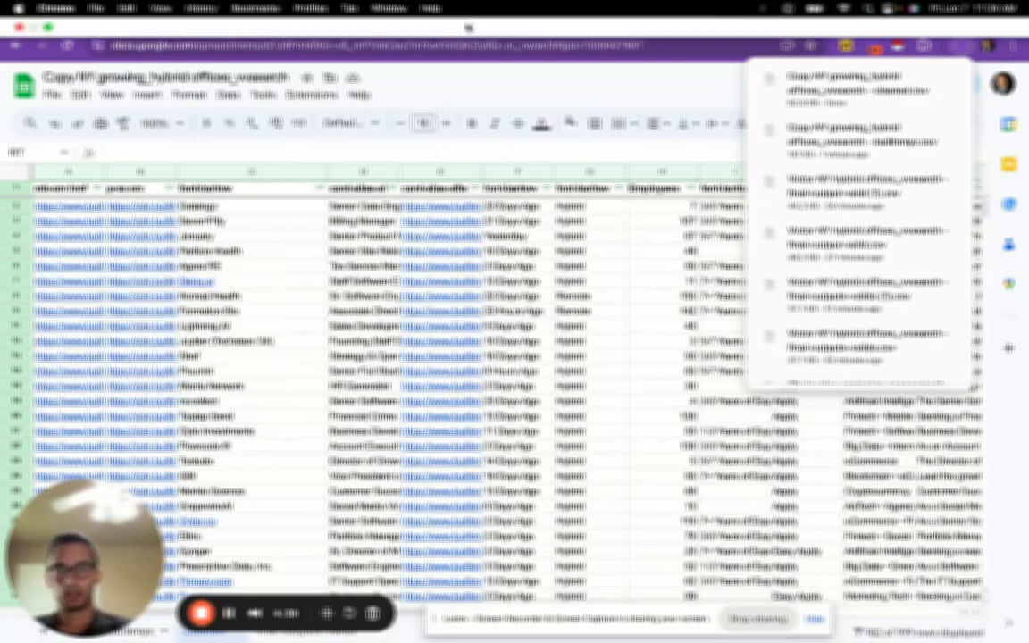
left_click(471, 18)
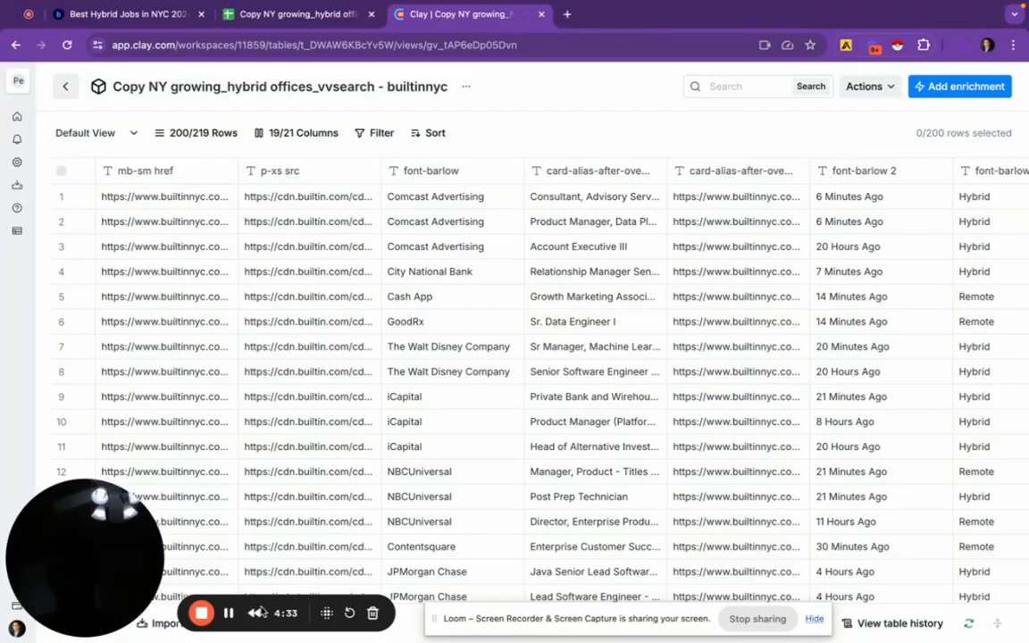
Upload the newest cleaned CSV from Downloads with 'Replace current table' as the destination
left_click(157, 625)
left_click(741, 376)
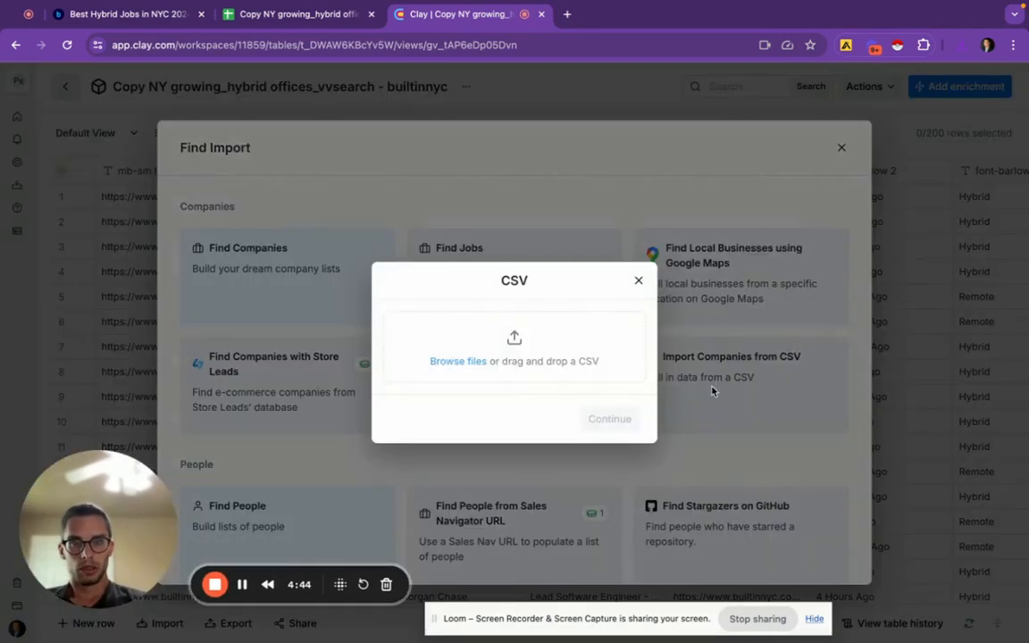
left_click(439, 359)
left_click(458, 240)
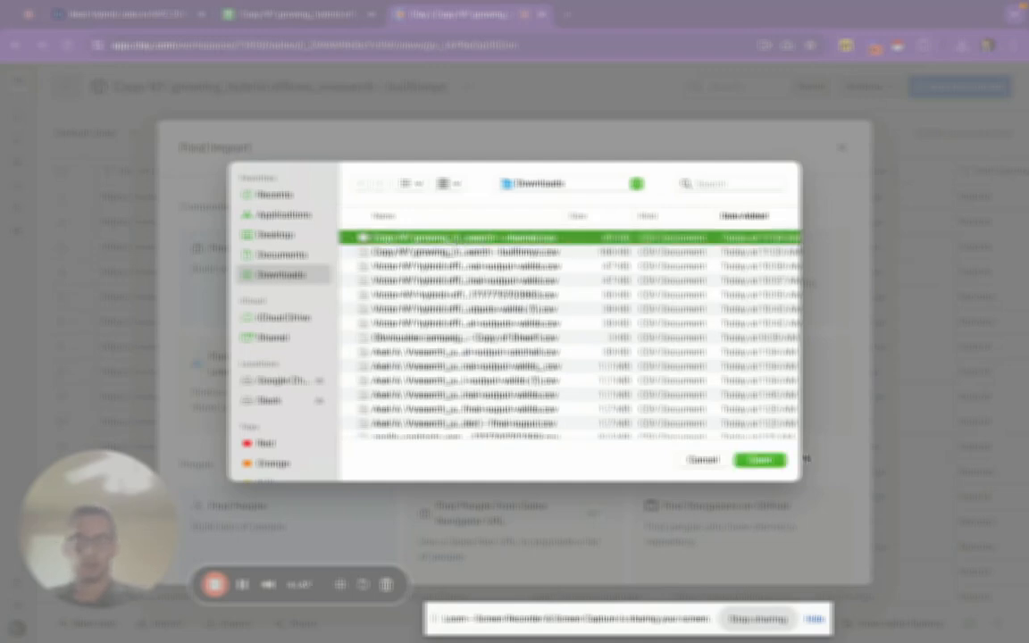
left_click(759, 460)
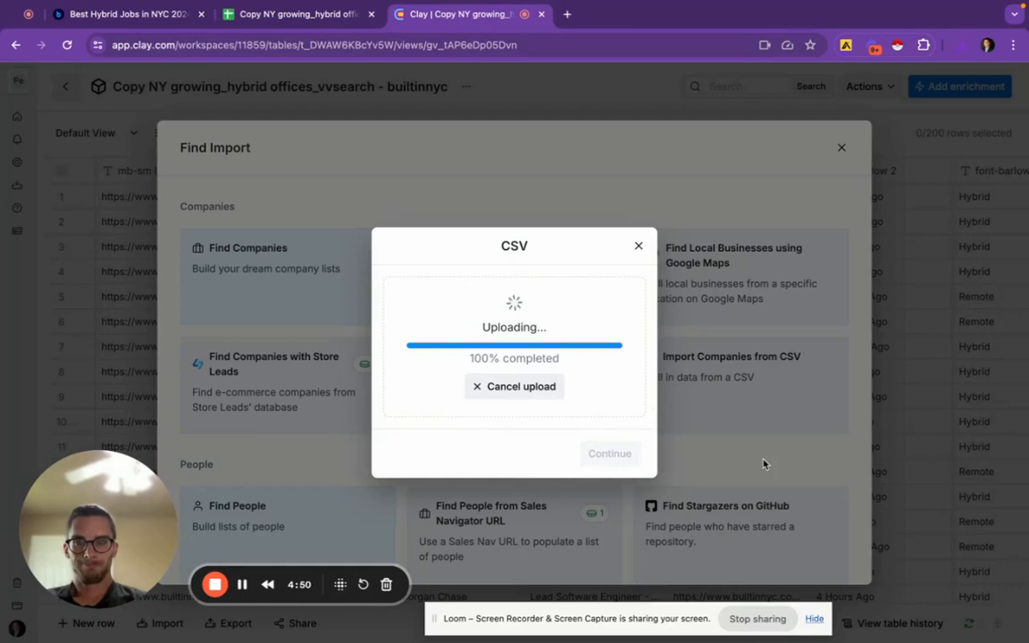
left_click(489, 420)
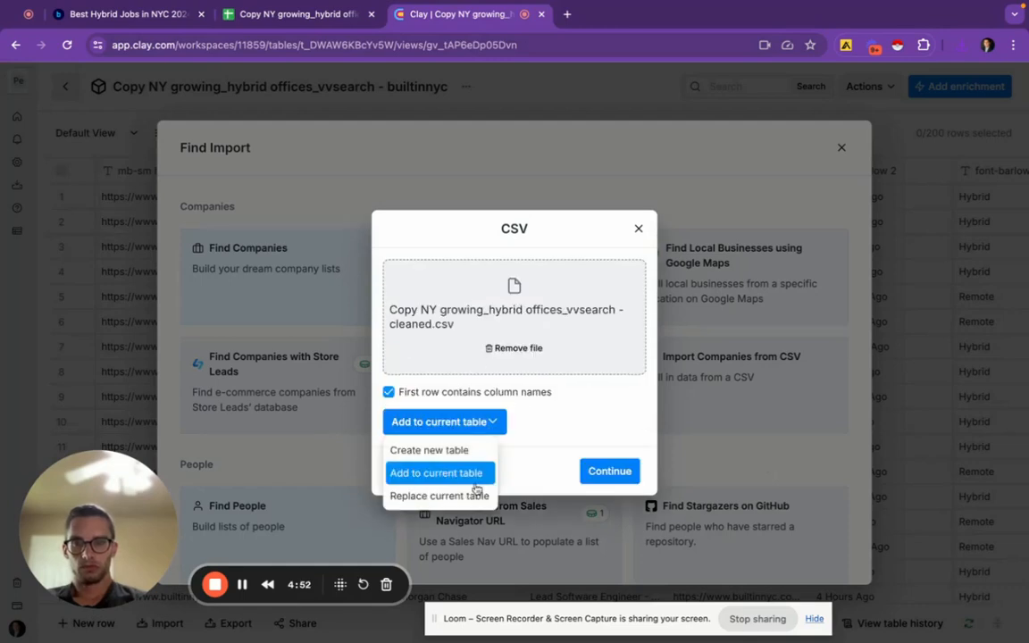
left_click(446, 496)
left_click(600, 503)
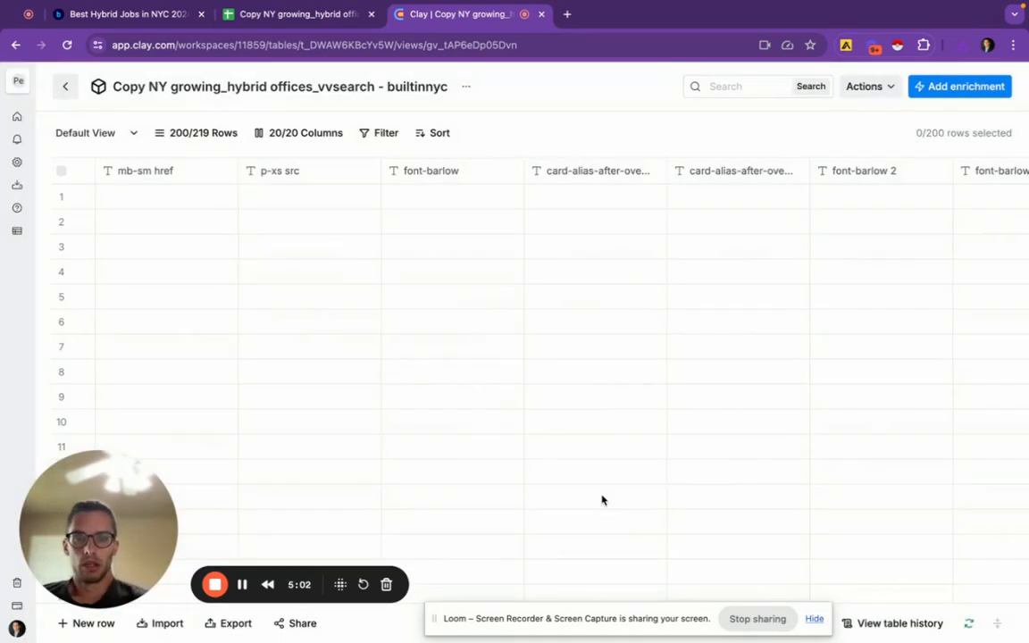
scroll(714, 386, "right", 5)
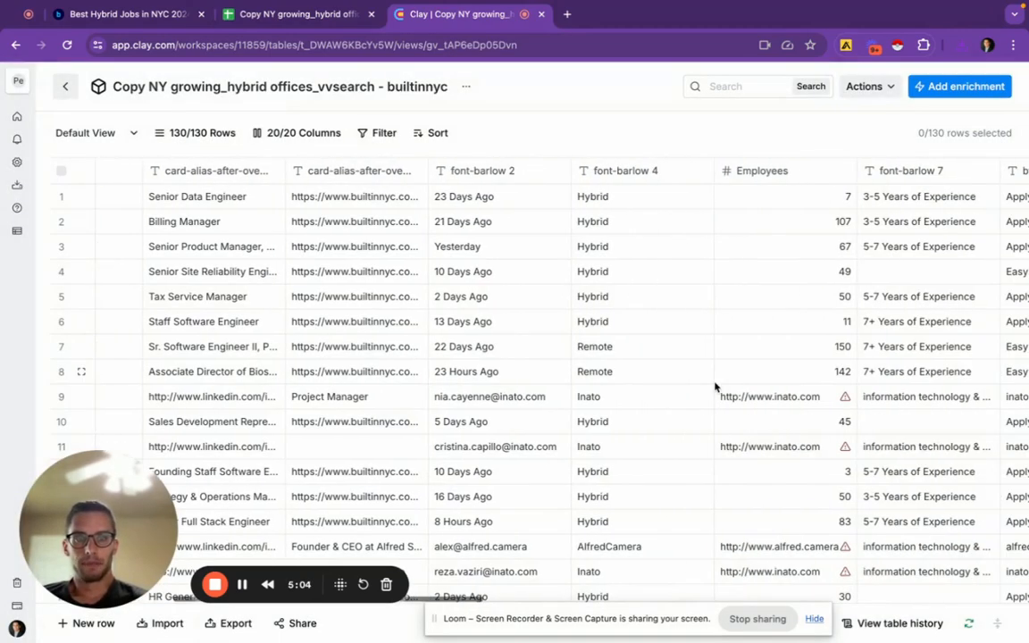
scroll(715, 386, "right", 2)
scroll(714, 386, "down", 5)
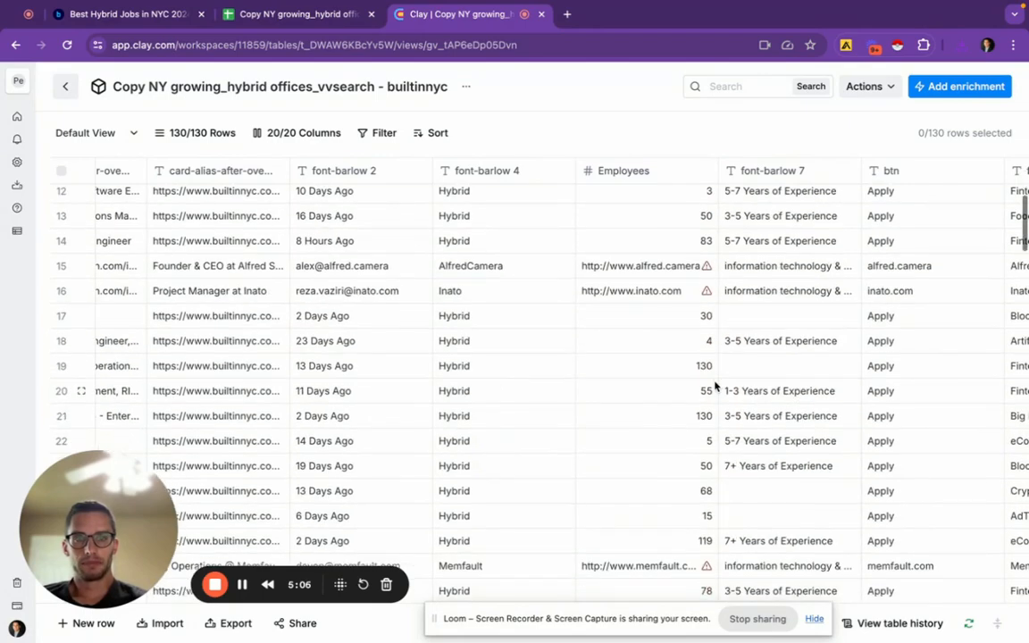
scroll(715, 386, "left", 5)
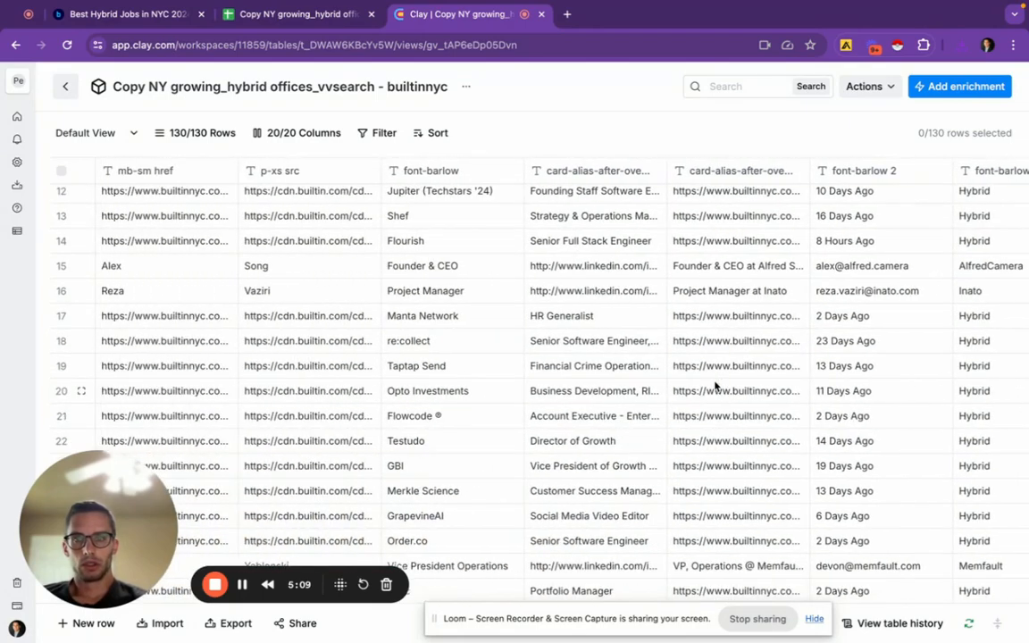
left_click(265, 19)
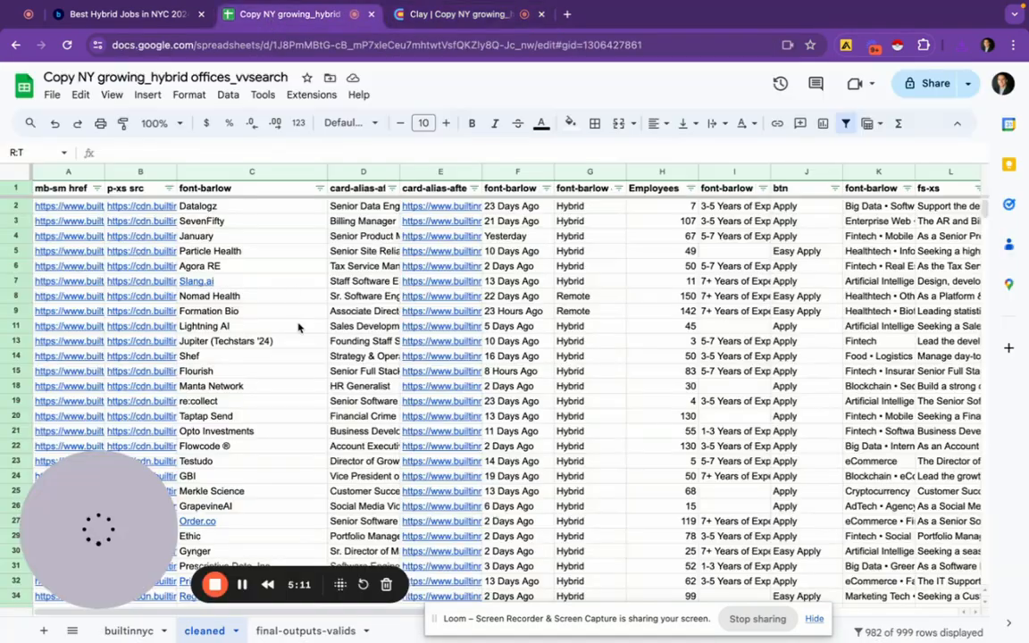
scroll(298, 328, "down", 10)
scroll(298, 328, "up", 15)
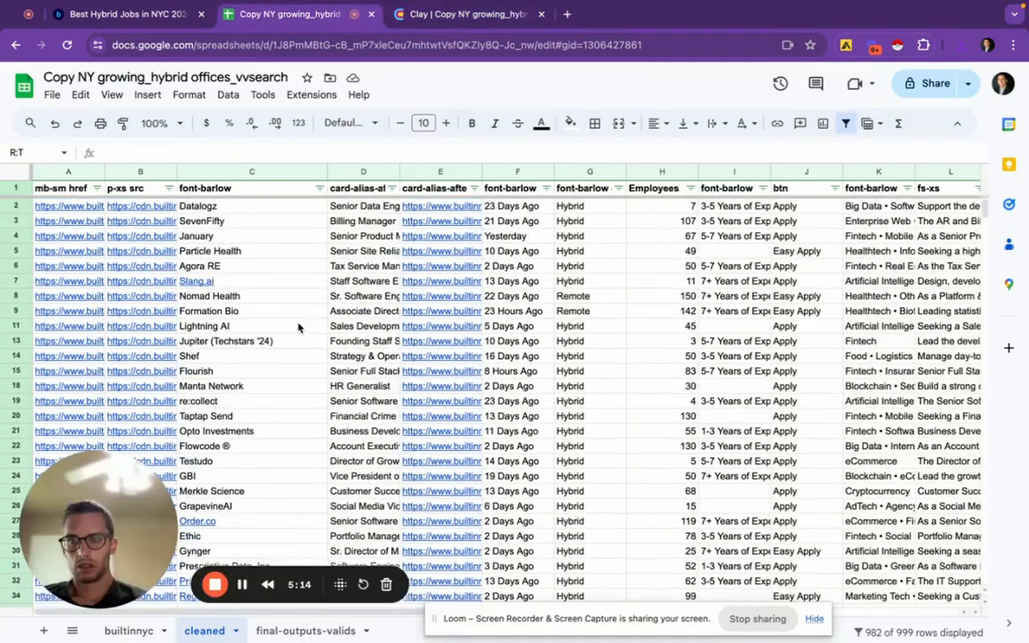
scroll(299, 328, "down", 8)
scroll(298, 327, "up", 8)
left_click(459, 16)
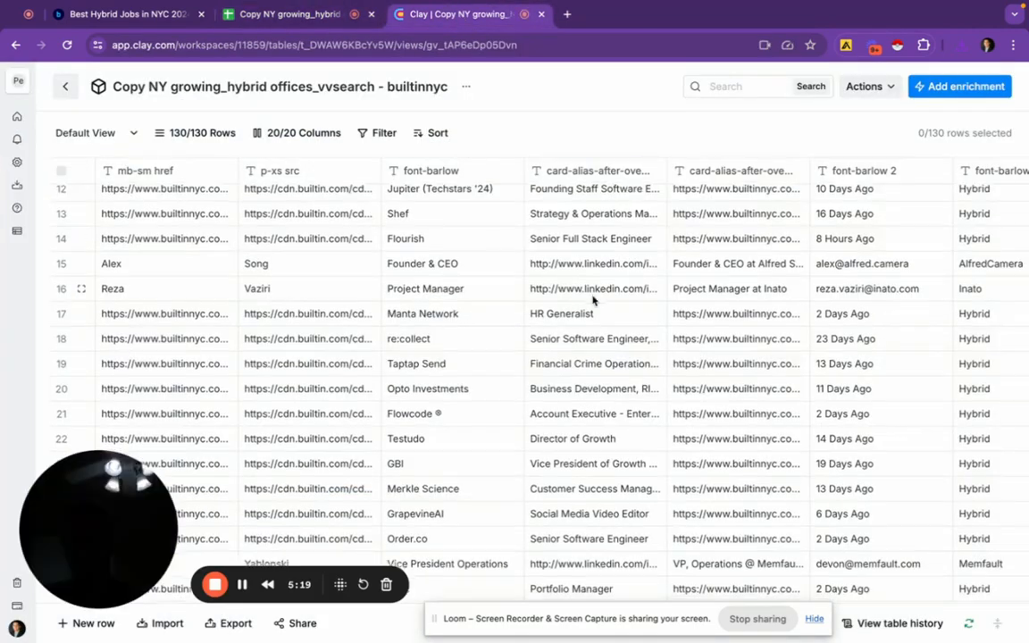
scroll(592, 301, "down", 10)
scroll(593, 301, "down", 8)
scroll(592, 301, "up", 5)
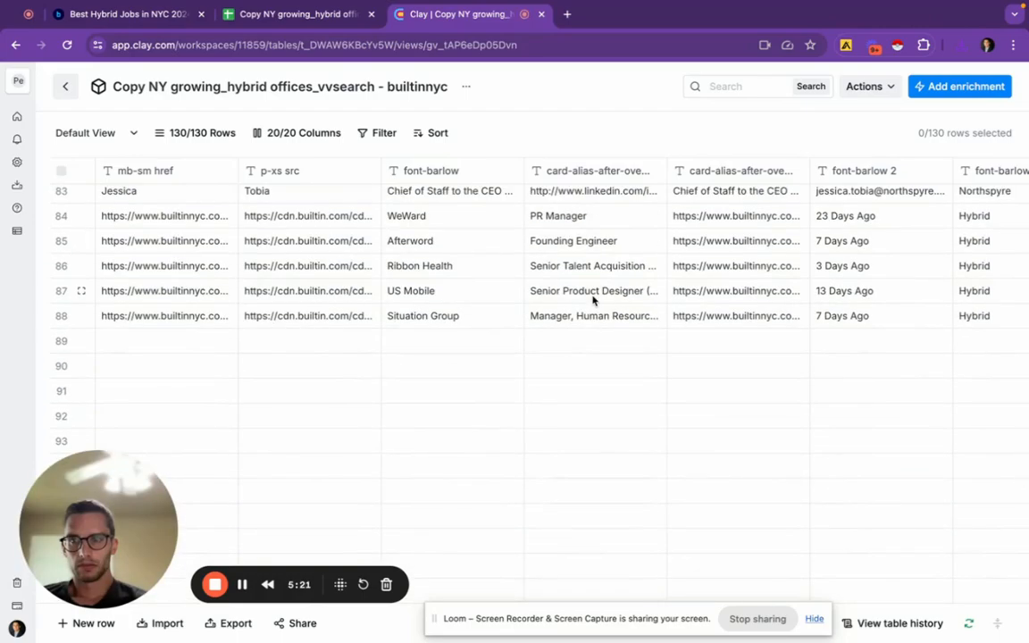
scroll(593, 301, "up", 20)
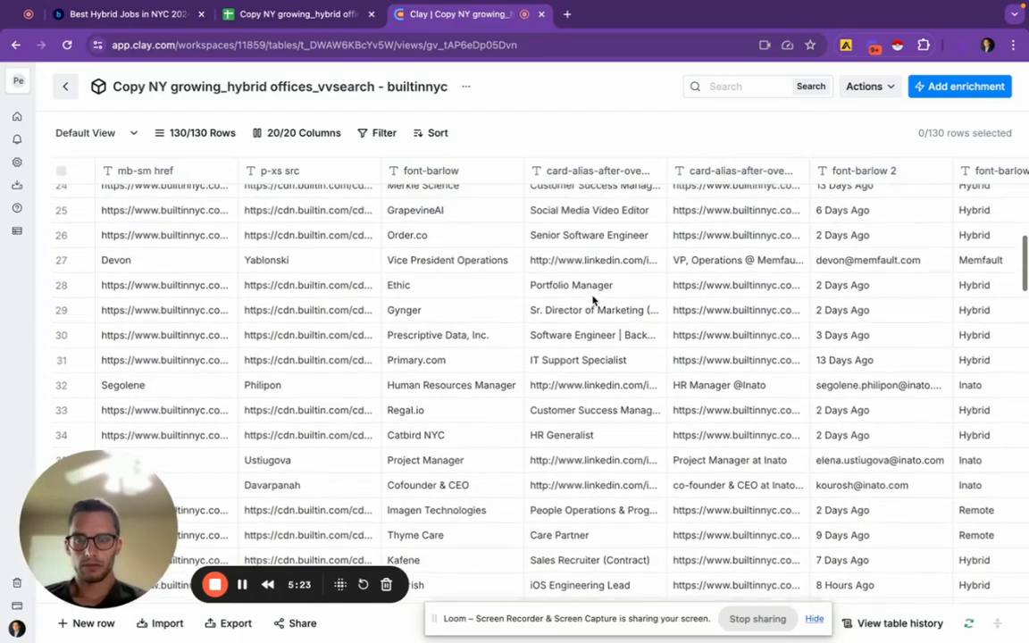
scroll(593, 301, "right", 15)
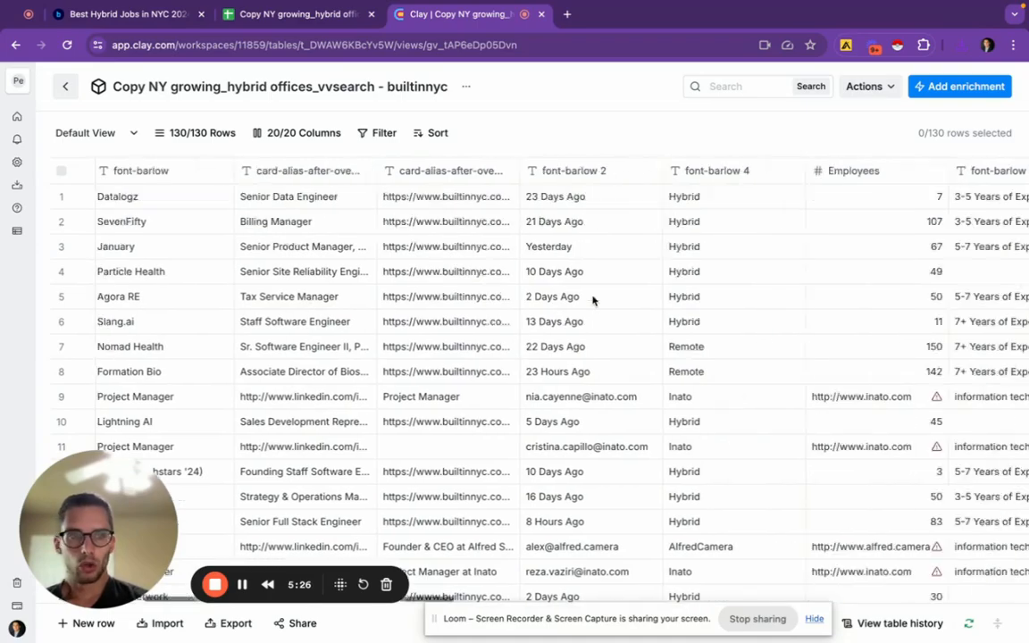
scroll(592, 301, "right", 5)
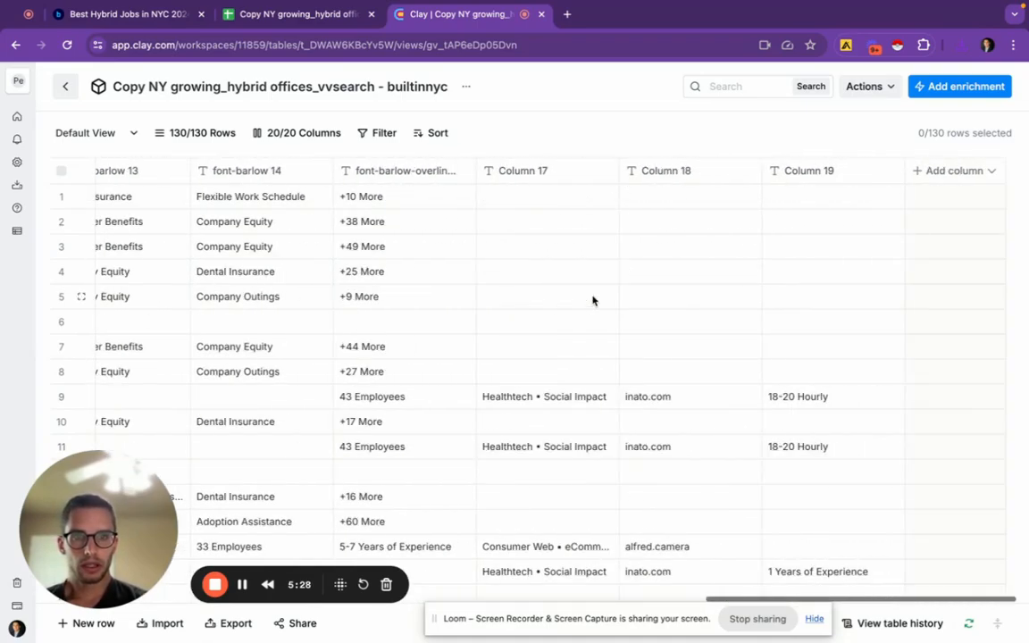
left_click(919, 174)
Search enrichments for 'domain' and pick Clearbit Find Domain from Company Name
left_click(940, 91)
left_click(939, 91)
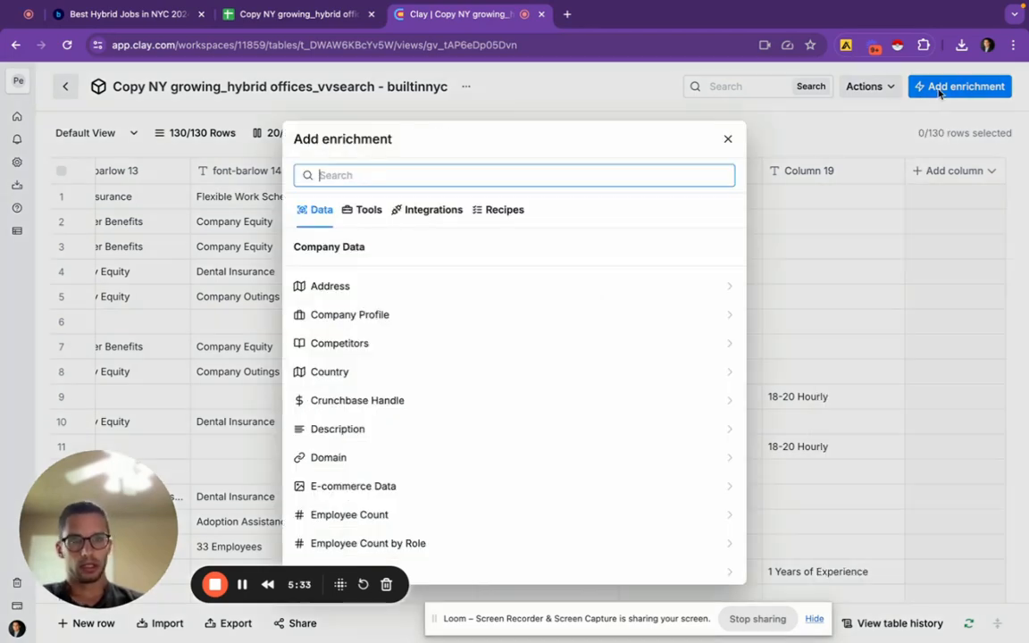
type("dmoain")
key("BackSpace")
key("BackSpace")
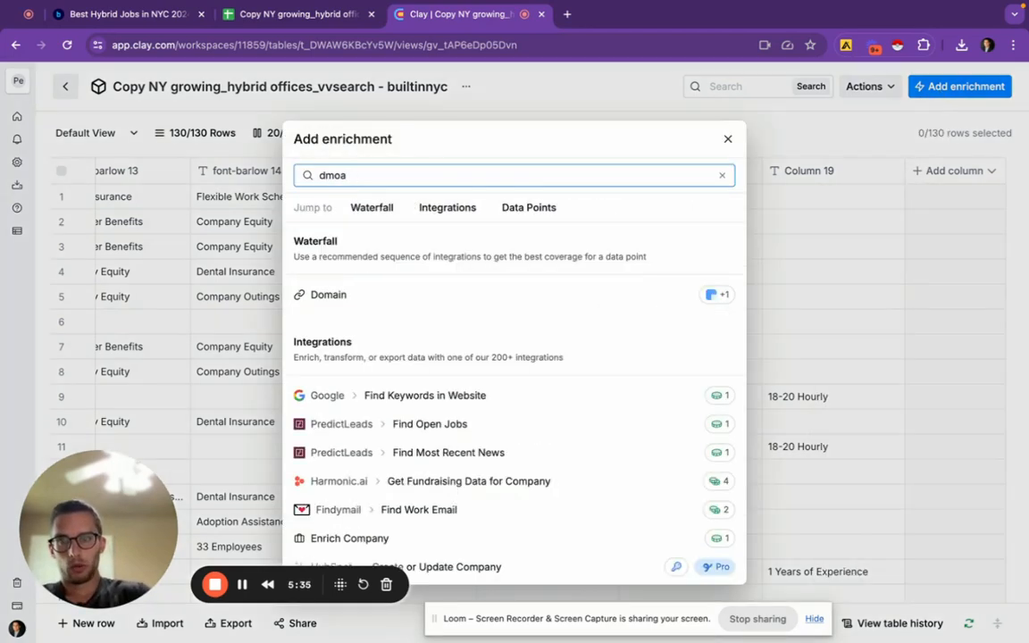
key("BackSpace")
type("omain")
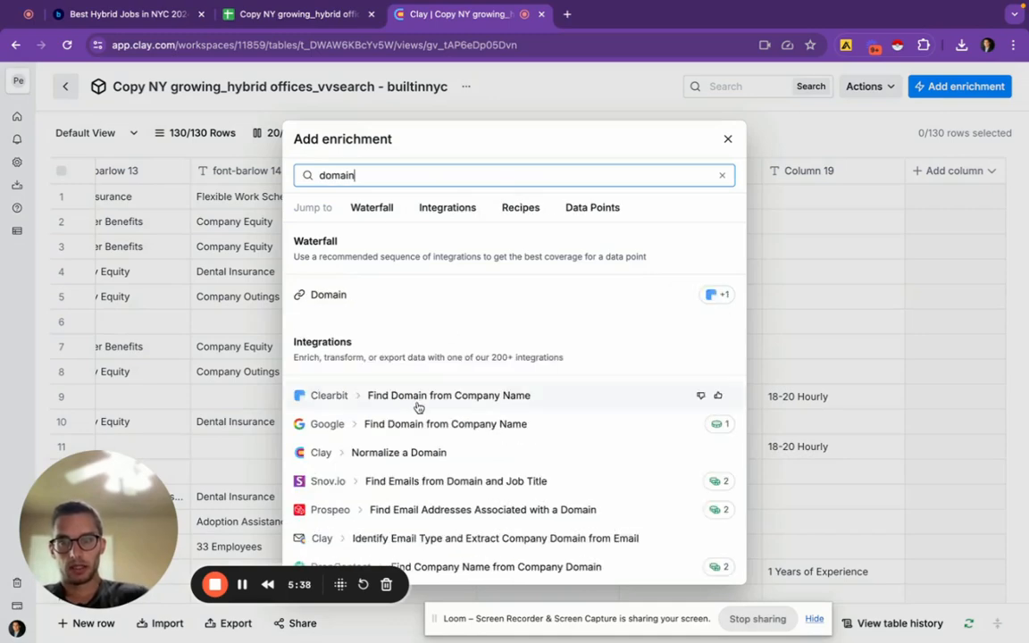
left_click(417, 398)
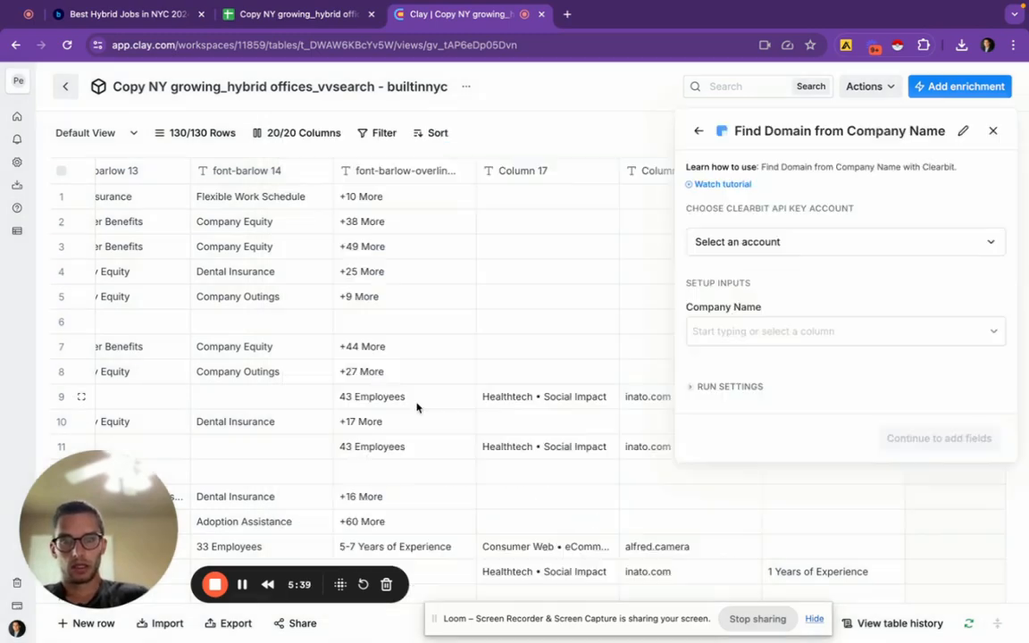
Use font-barlow as Company Name, add the Domain output, and save and run 10 rows
left_click(761, 341)
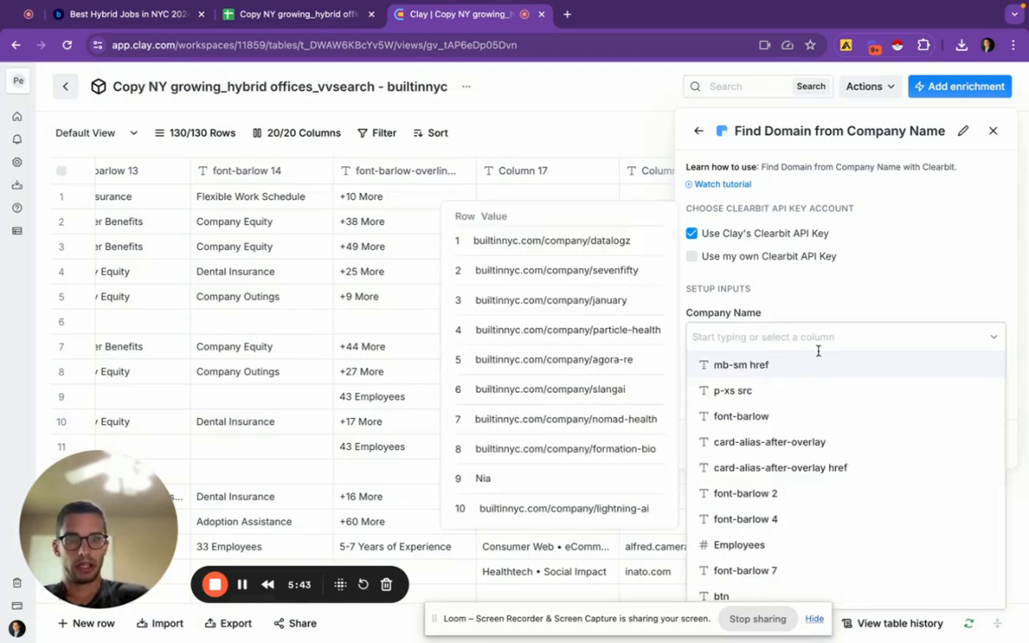
left_click(815, 419)
left_click(734, 393)
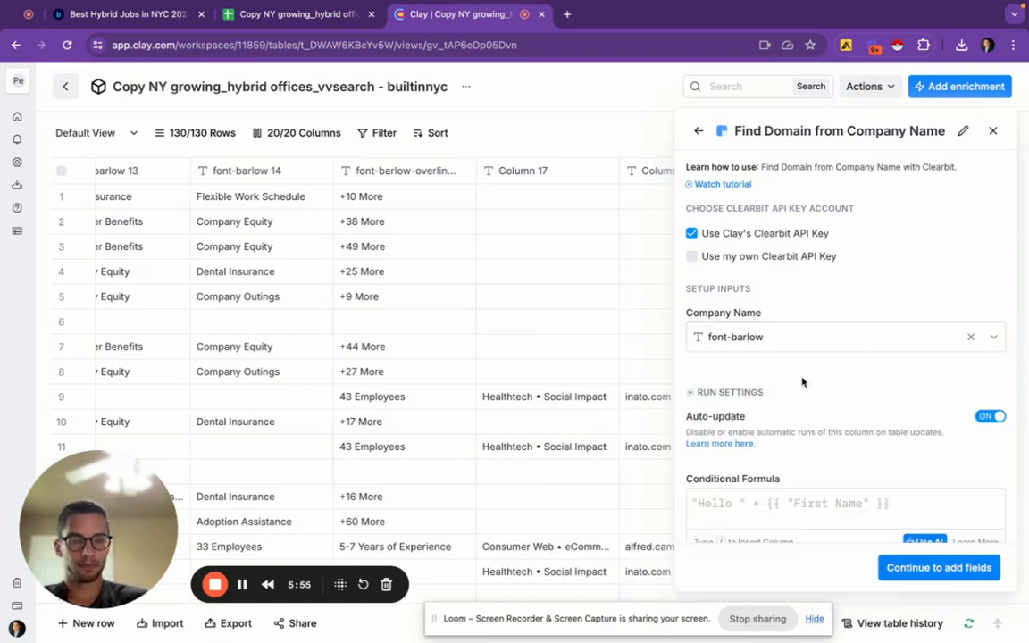
left_click(722, 394)
left_click(906, 442)
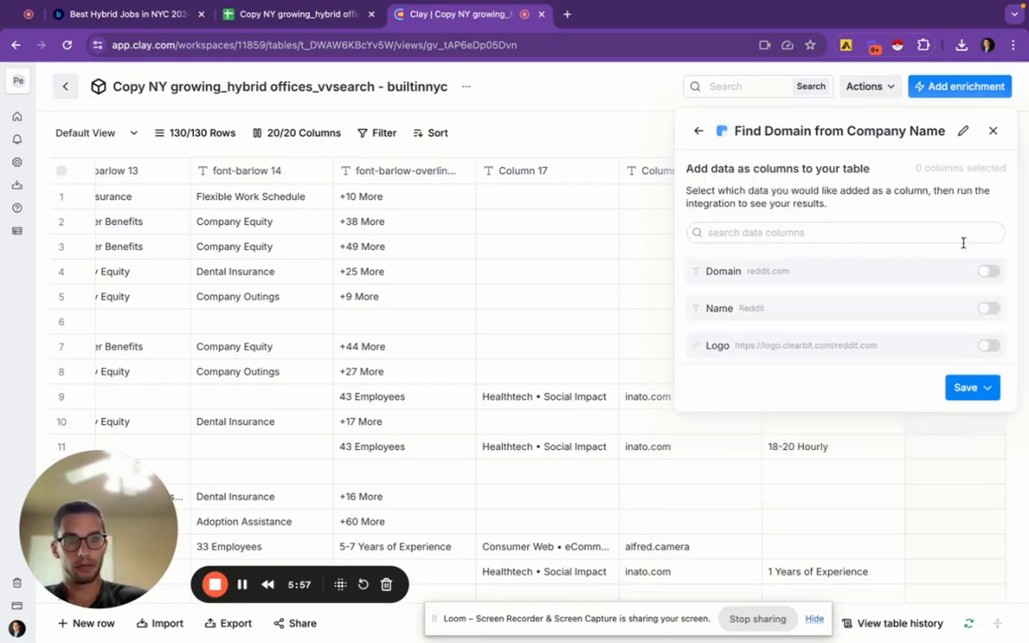
left_click(987, 272)
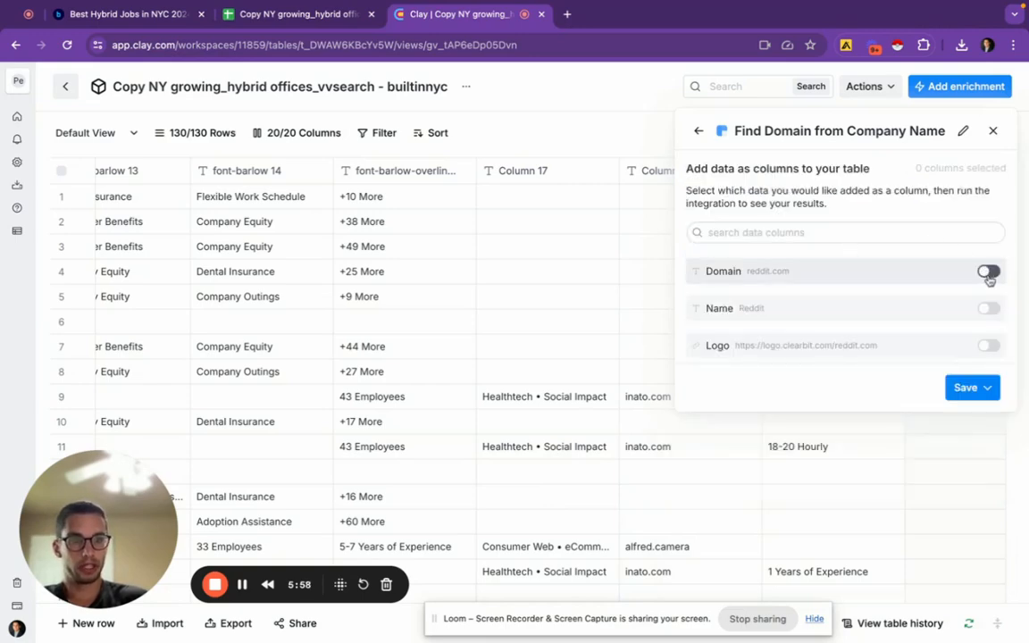
left_click(980, 397)
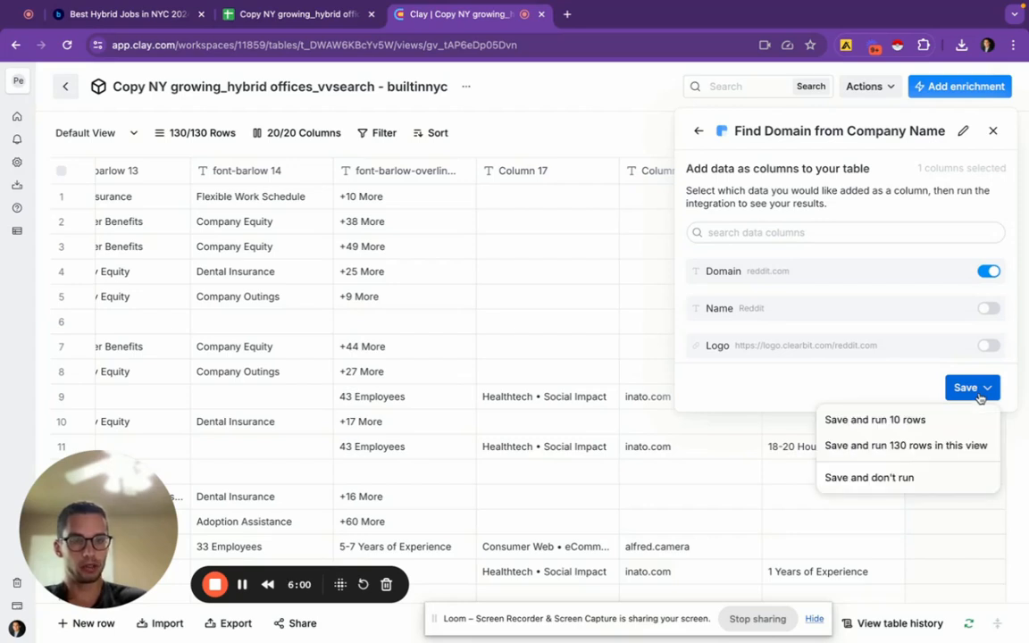
left_click(933, 419)
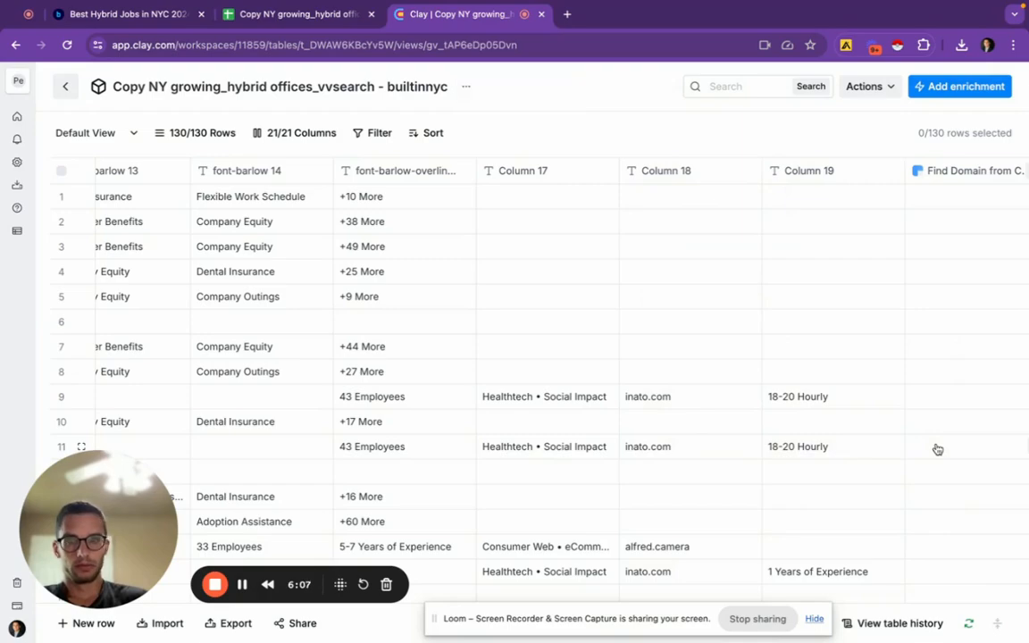
Scroll through the table checking the Find Domain enrichment's progress
scroll(937, 449, "down", 20)
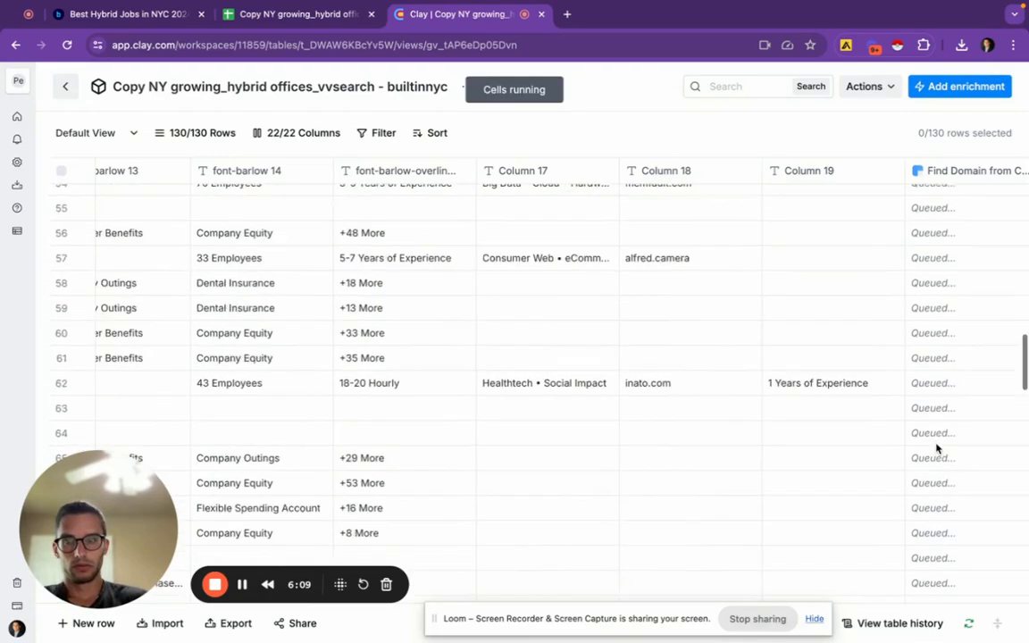
scroll(937, 449, "up", 5)
scroll(937, 449, "down", 2)
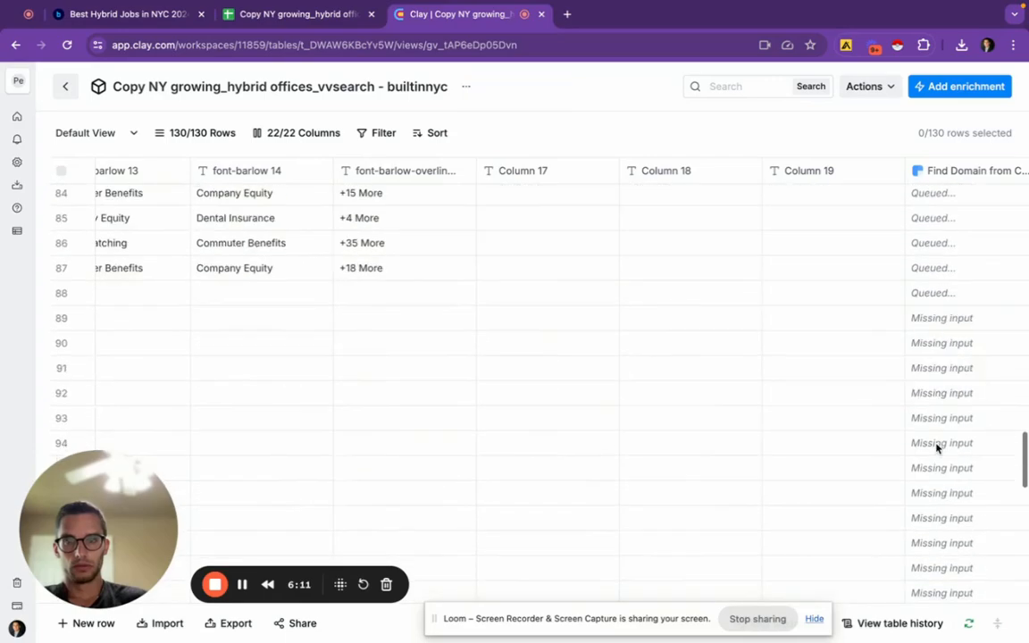
scroll(937, 449, "left", 5)
scroll(937, 449, "left", 9)
scroll(937, 448, "right", 12)
scroll(937, 448, "up", 20)
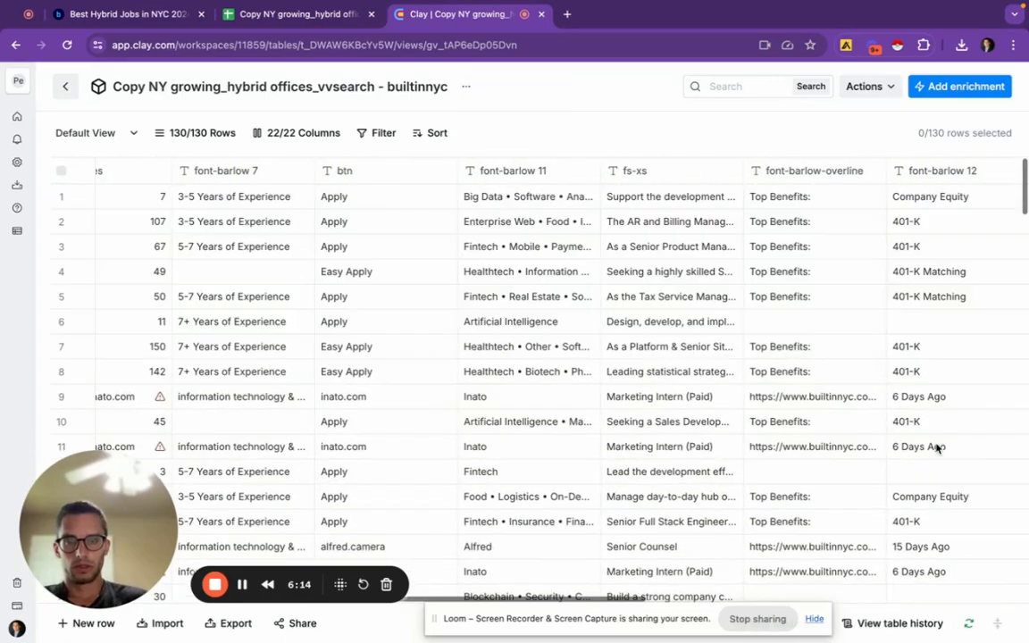
scroll(938, 455, "right", 15)
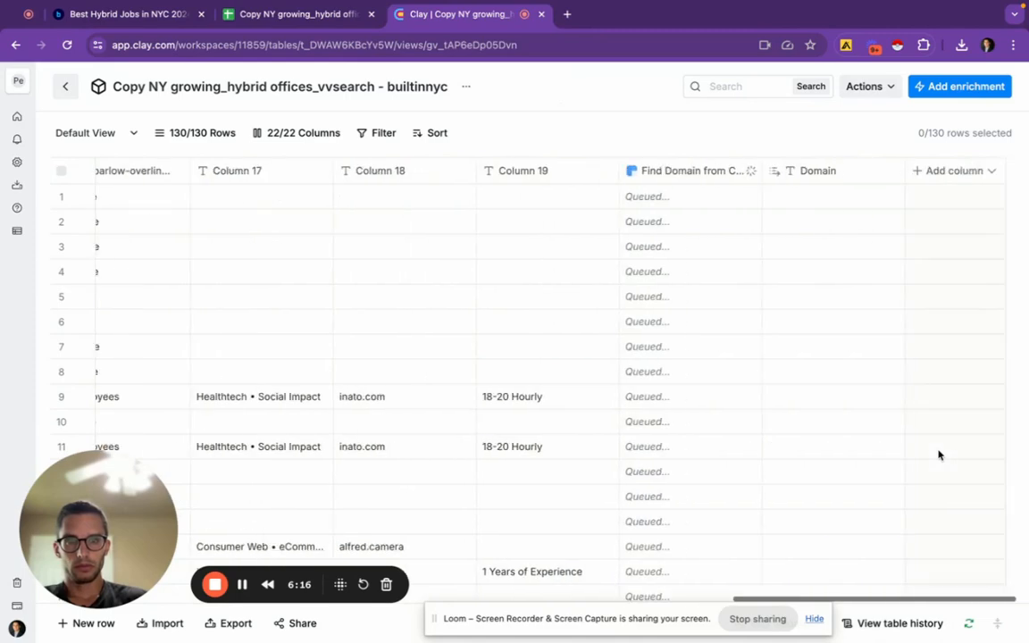
scroll(938, 455, "down", 1)
scroll(938, 455, "up", 1)
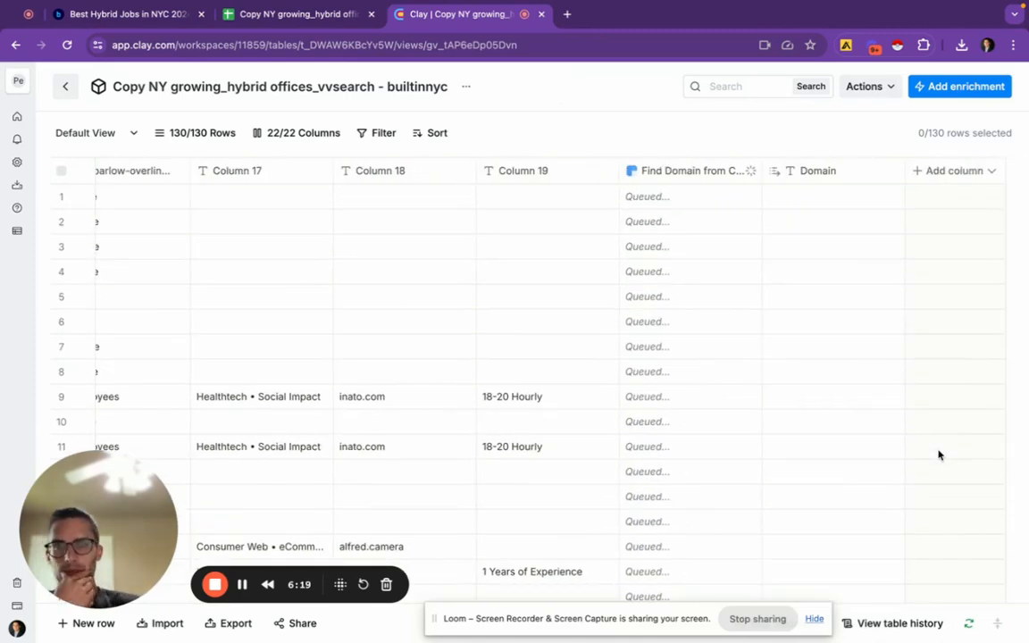
scroll(743, 350, "down", 15)
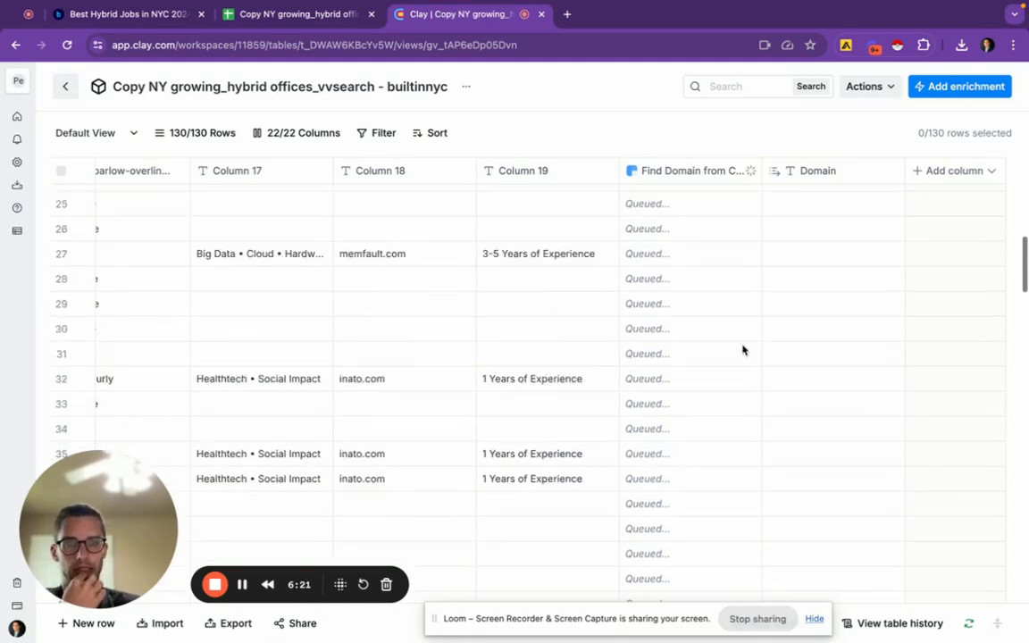
scroll(743, 350, "down", 10)
scroll(742, 350, "up", 18)
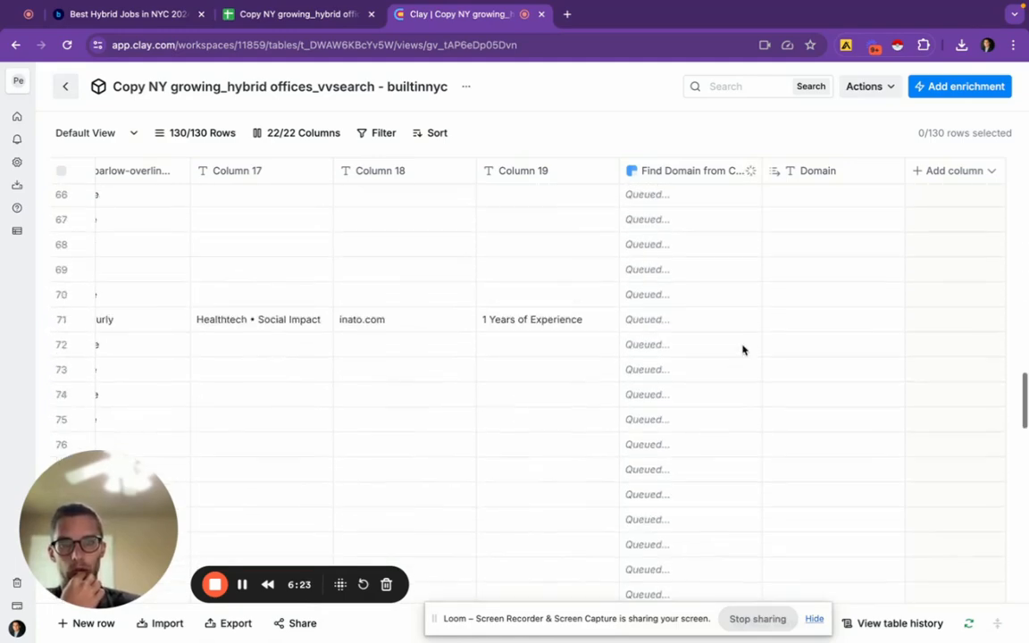
scroll(742, 350, "up", 5)
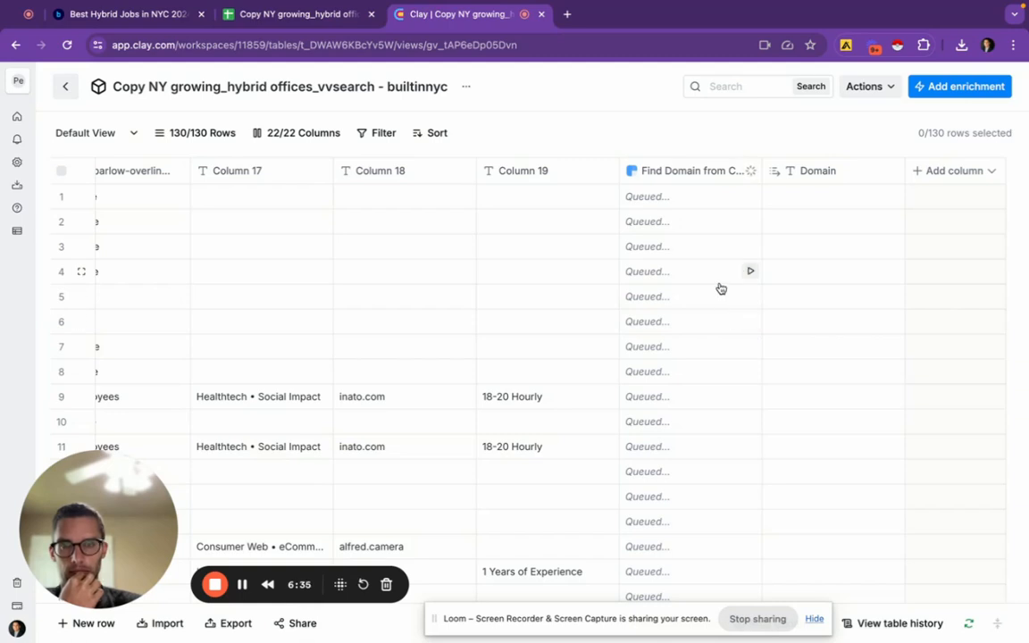
Reload the page and confirm domains like datalogz.io fill the Domain column
left_click(68, 48)
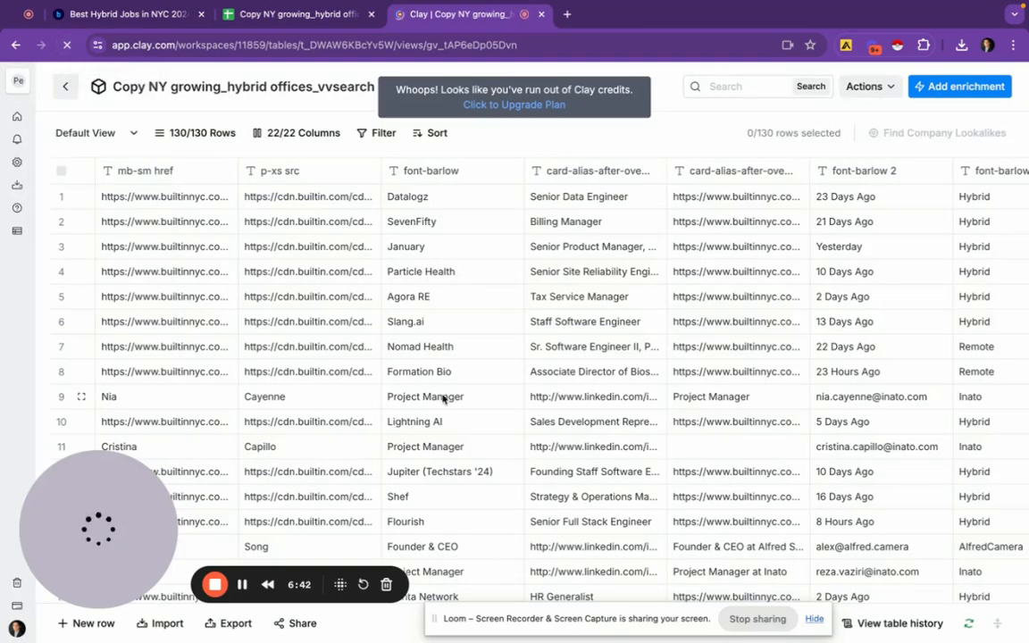
scroll(648, 397, "right", 10)
scroll(648, 401, "right", 5)
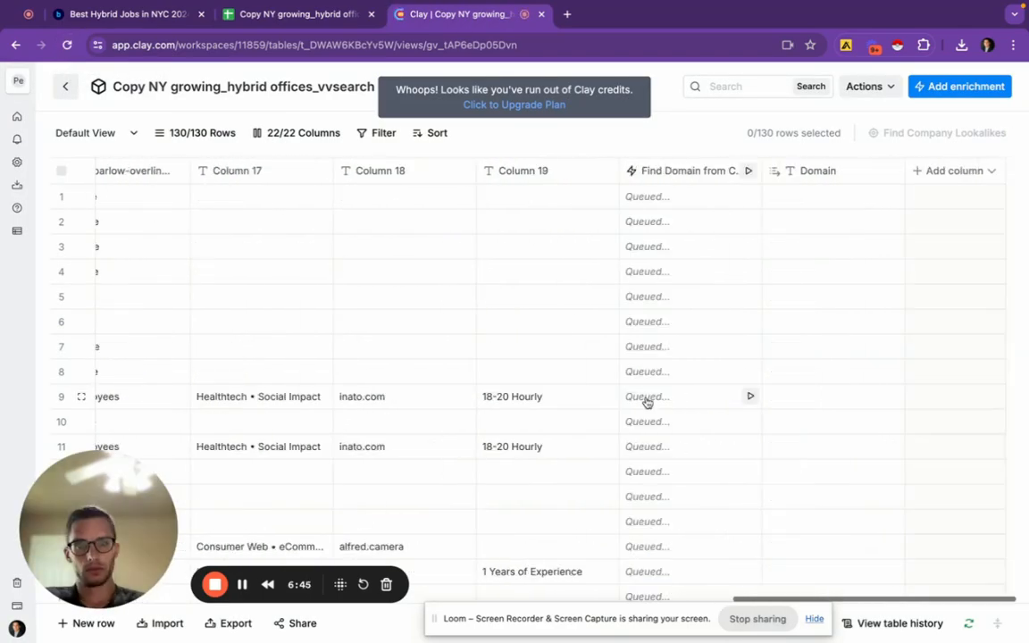
scroll(647, 402, "down", 5)
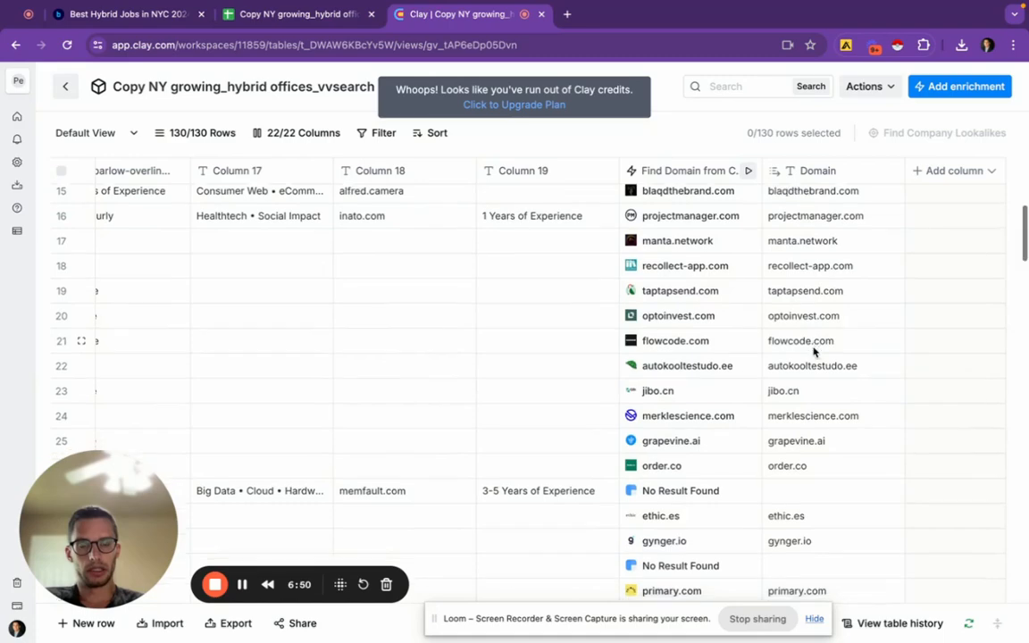
scroll(814, 349, "down", 10)
scroll(815, 350, "down", 12)
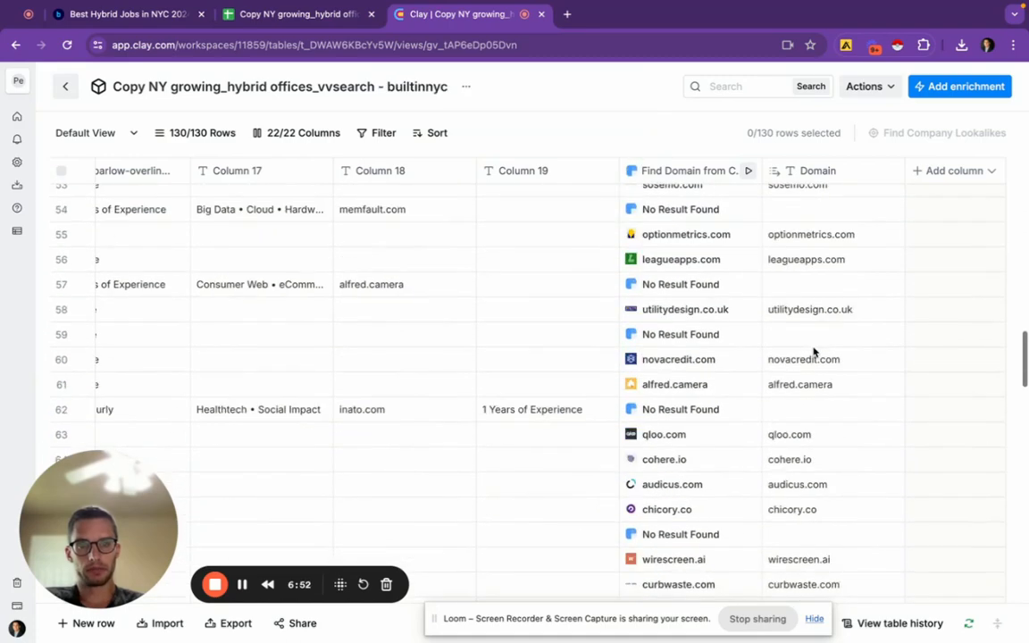
scroll(815, 350, "up", 6)
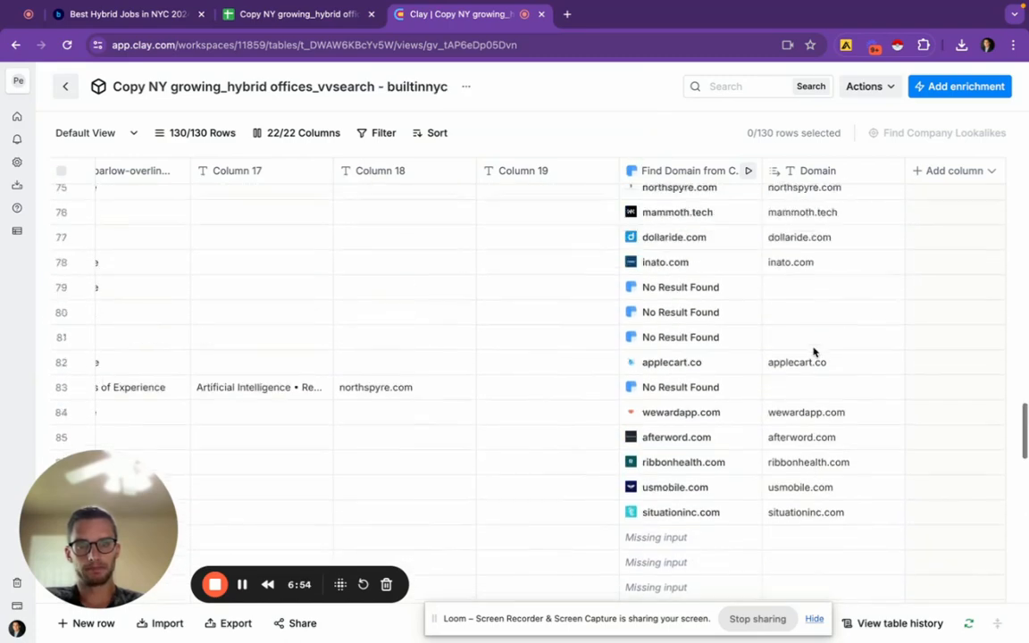
scroll(814, 351, "up", 20)
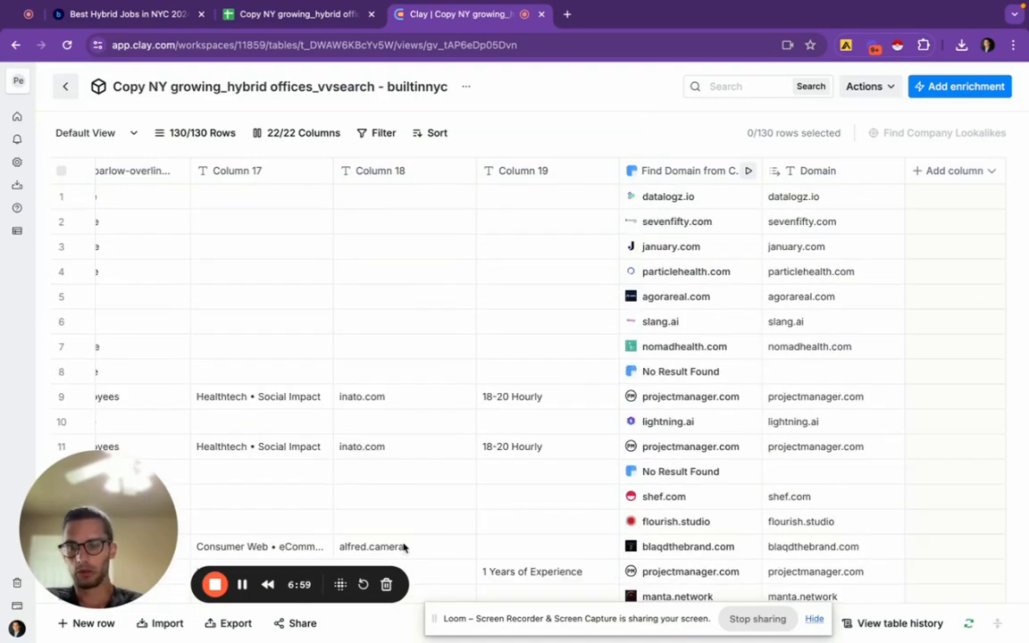
Export the builtinnyc table with Download CSV, confirm, and close the Export dialog
left_click(231, 624)
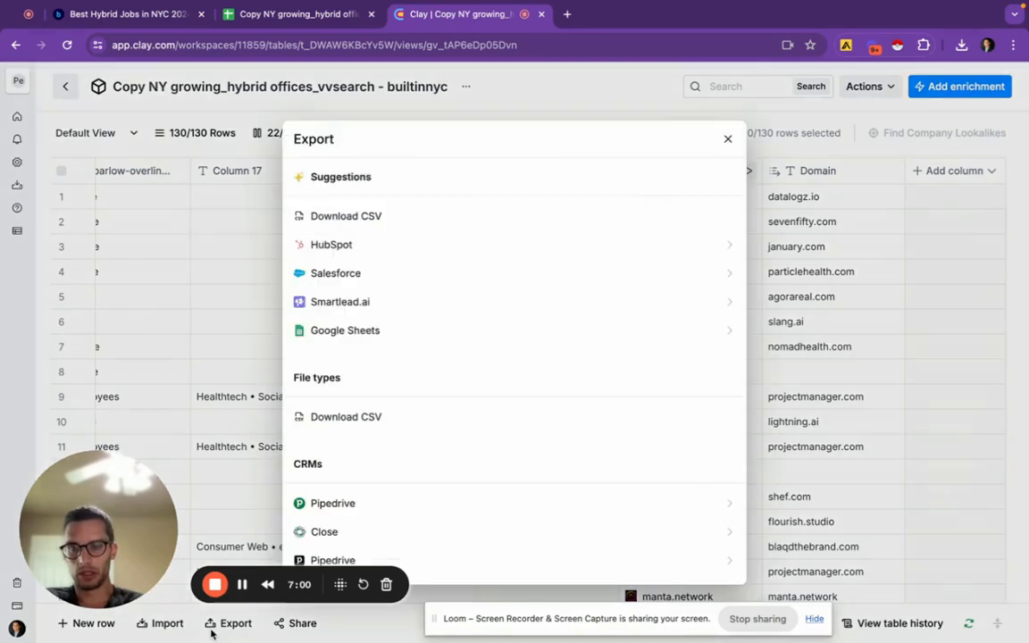
left_click(399, 222)
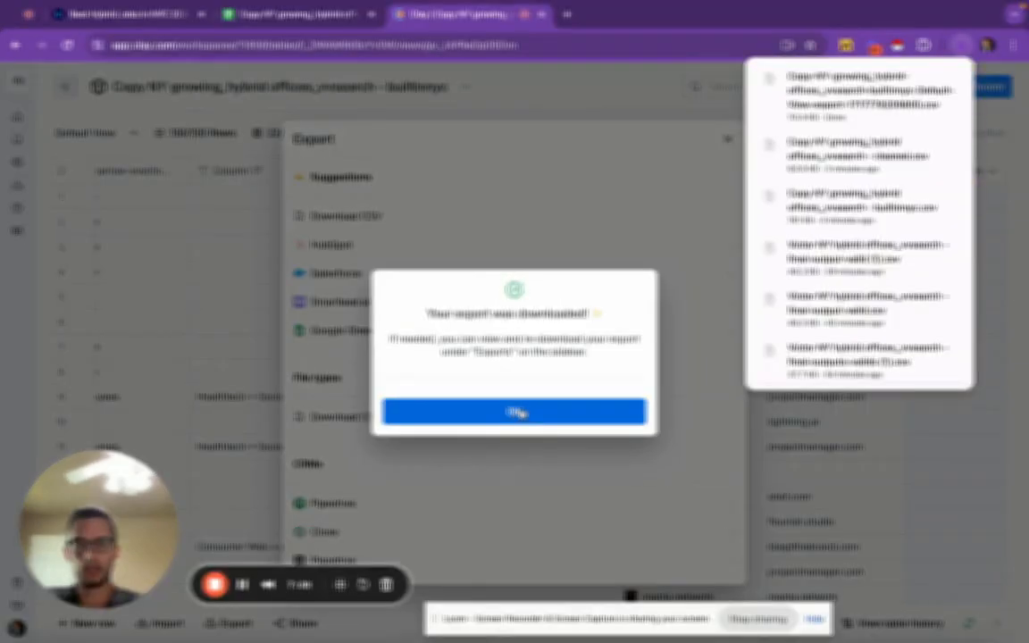
left_click(516, 413)
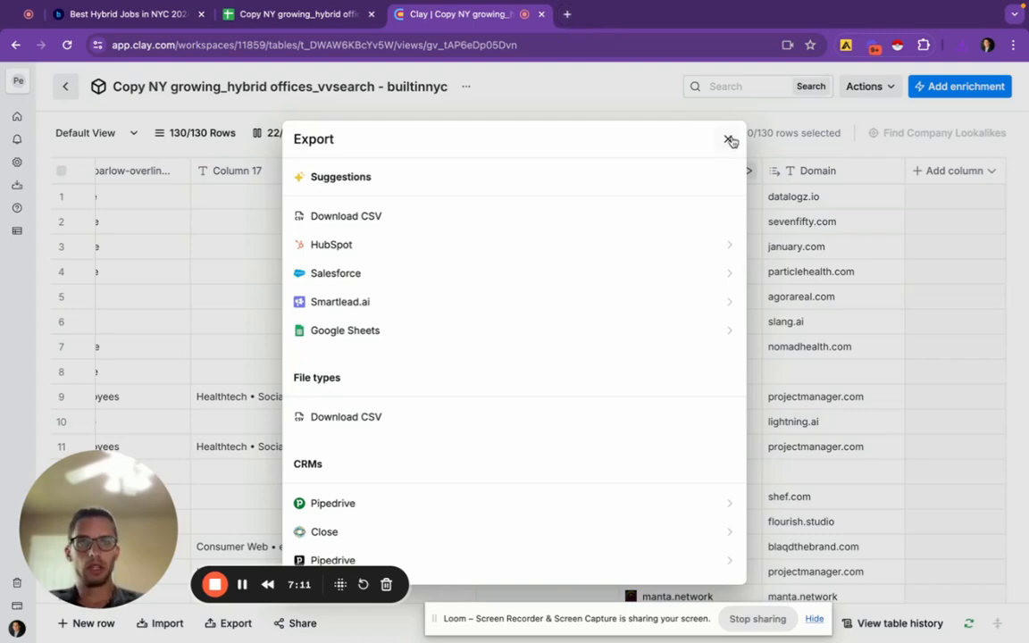
left_click(728, 140)
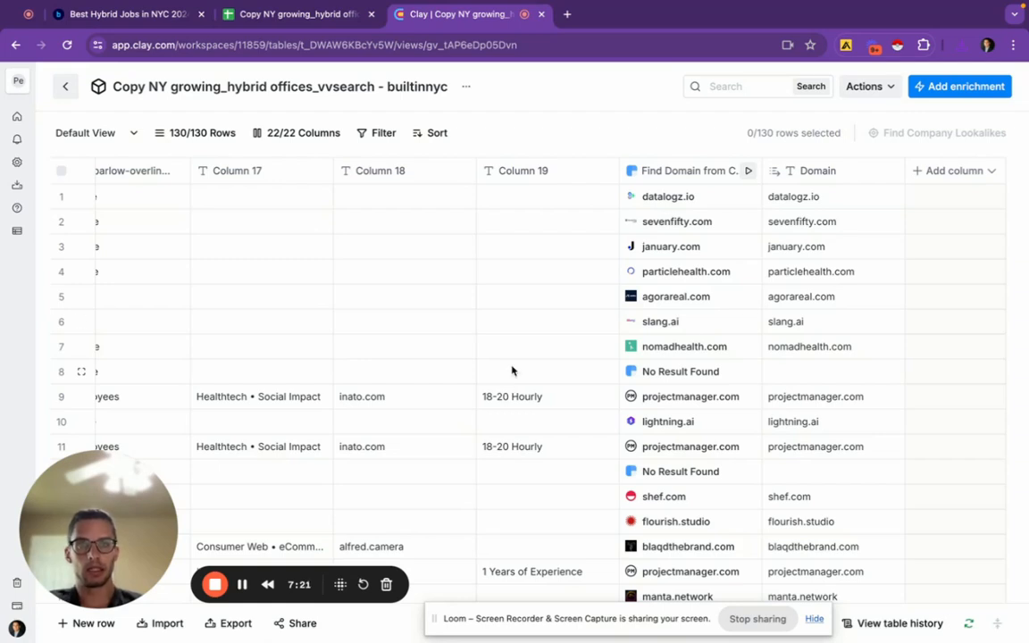
Open veerview.ai in a new tab via 'veer' and scroll down its homepage
left_click(566, 14)
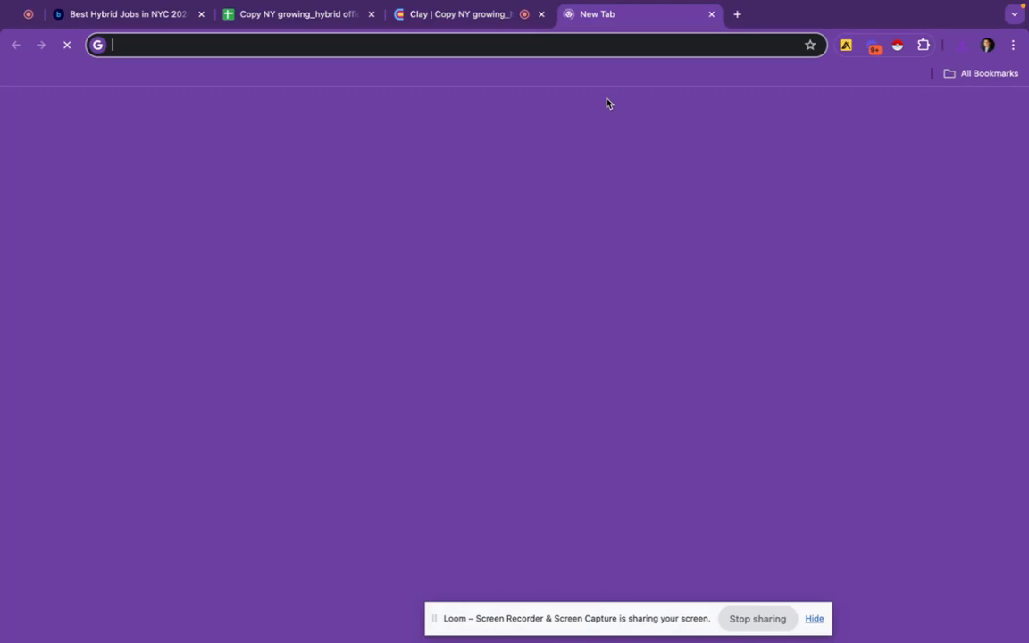
type("veer")
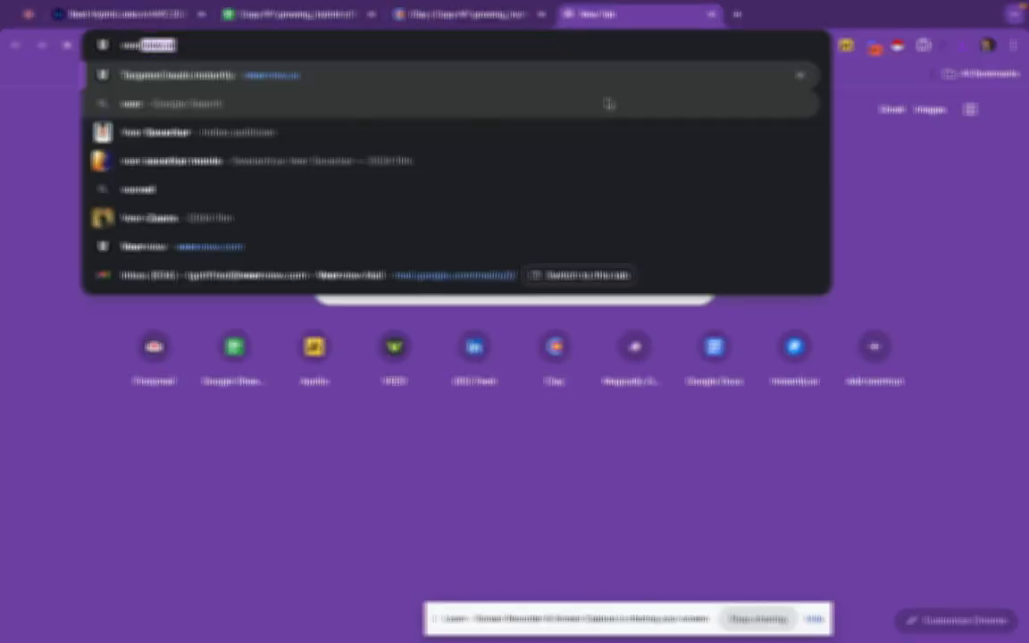
key("Return")
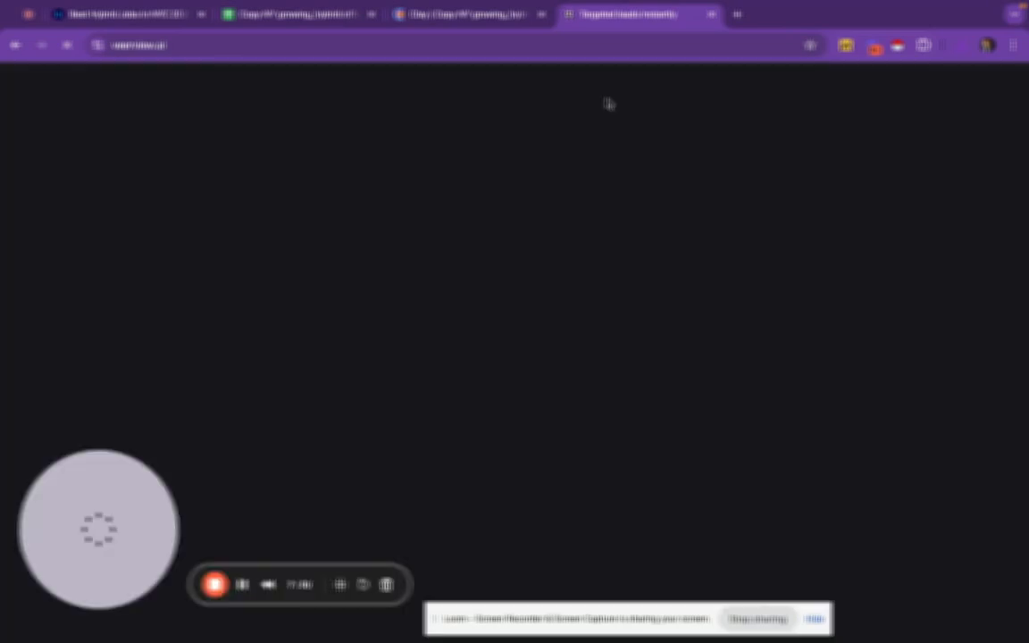
scroll(474, 381, "down", 6)
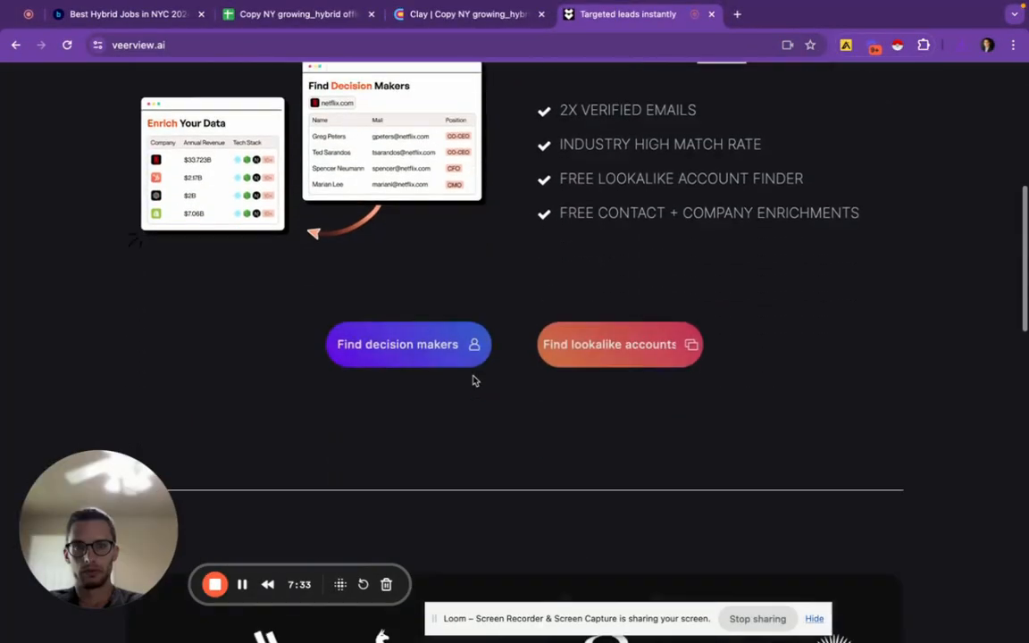
Start a decision-maker request and upload the newly exported CSV company list
left_click(427, 325)
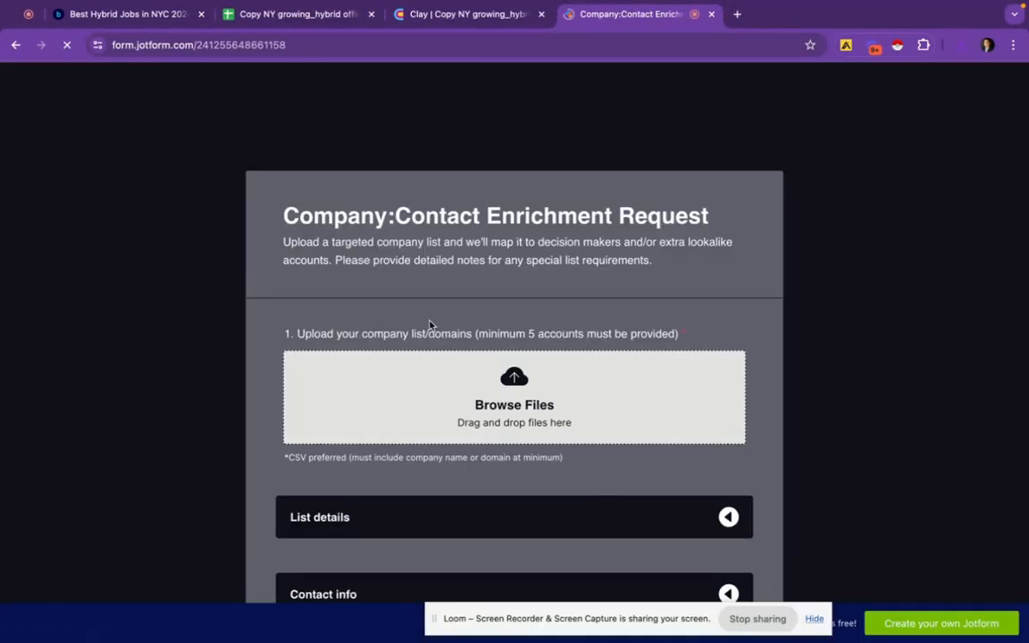
left_click(448, 399)
left_click(443, 237)
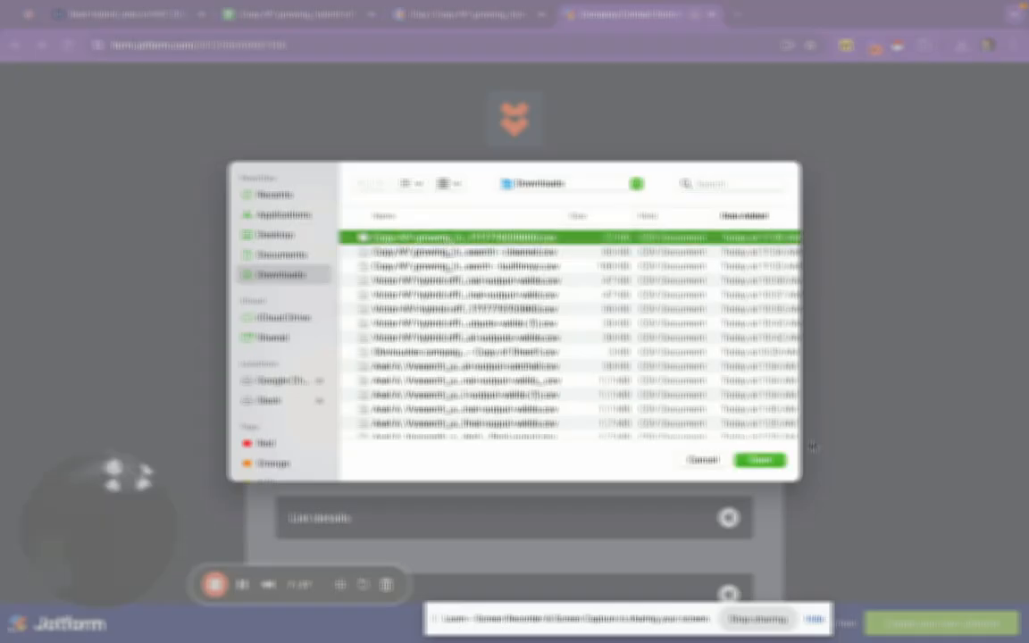
left_click(766, 466)
Expand List details and paste the saved list of job titles to search
scroll(489, 329, "down", 1)
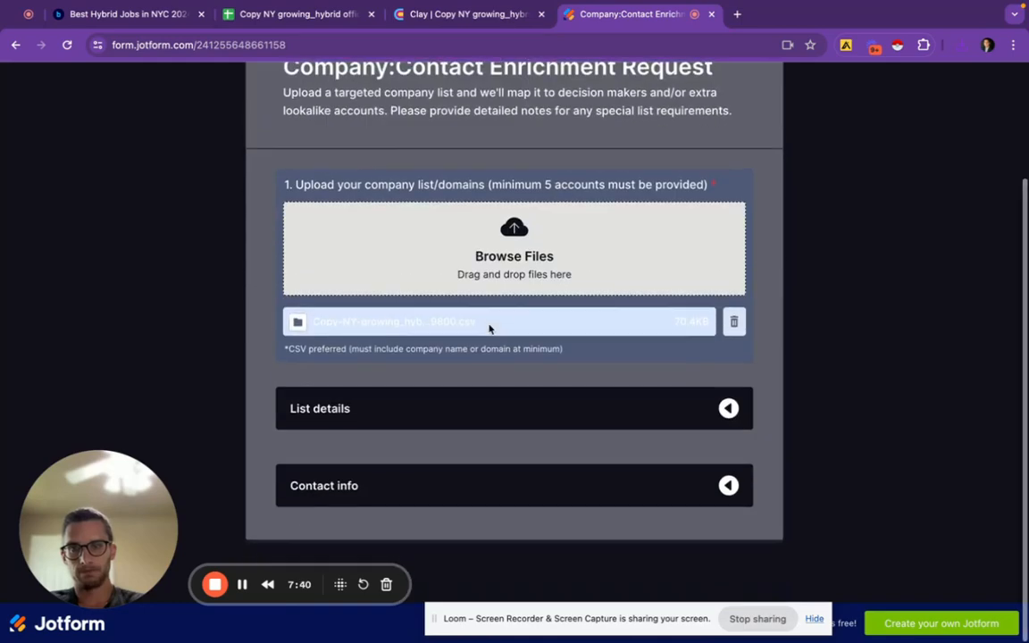
left_click(455, 410)
left_click(462, 163)
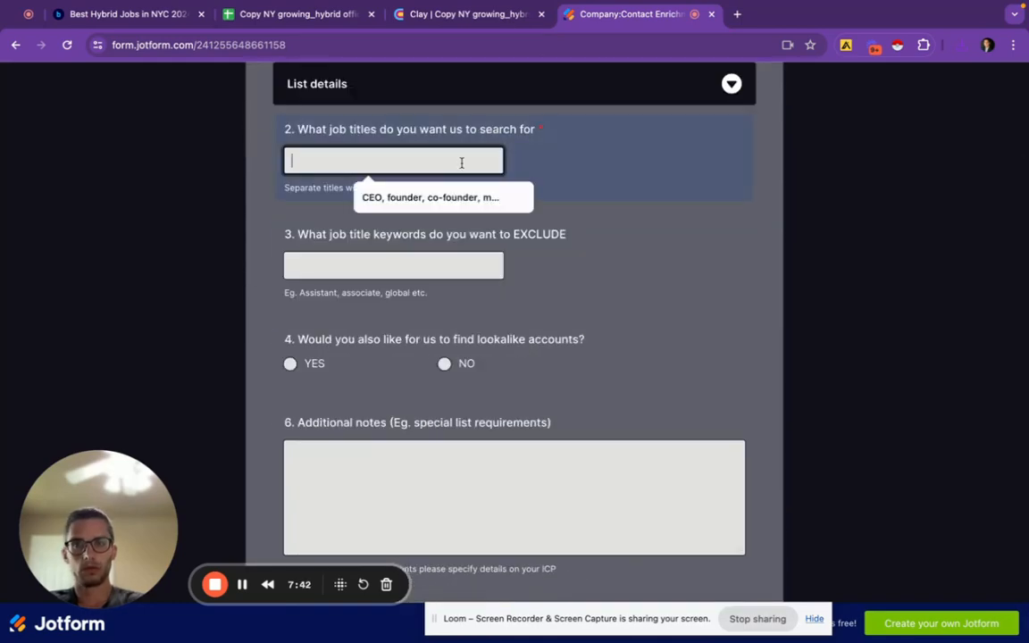
key("ctrl+v")
key("Return")
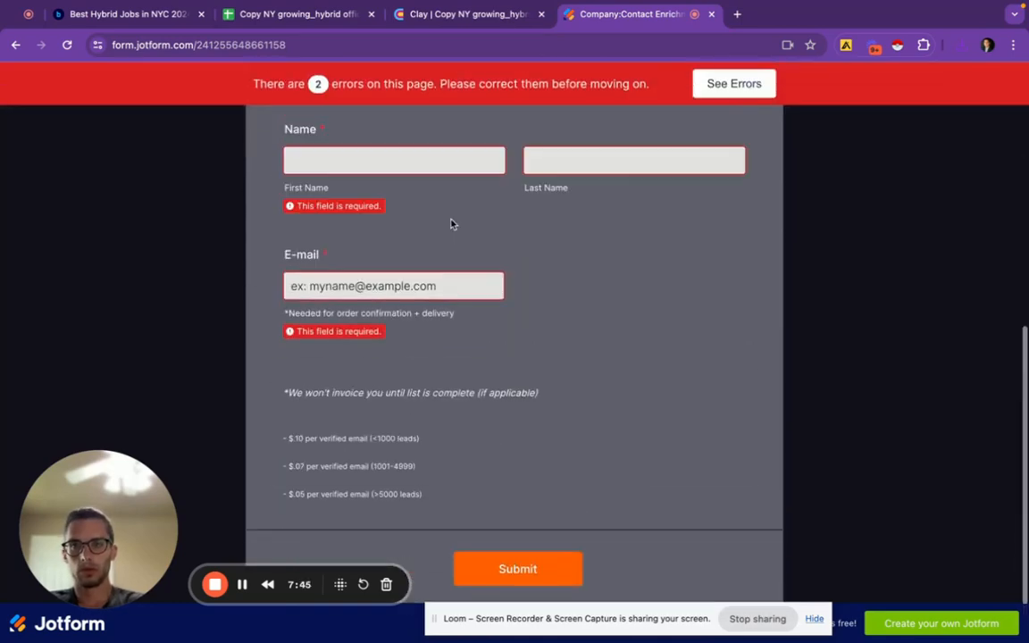
scroll(436, 179, "up", 5)
scroll(427, 281, "down", 2)
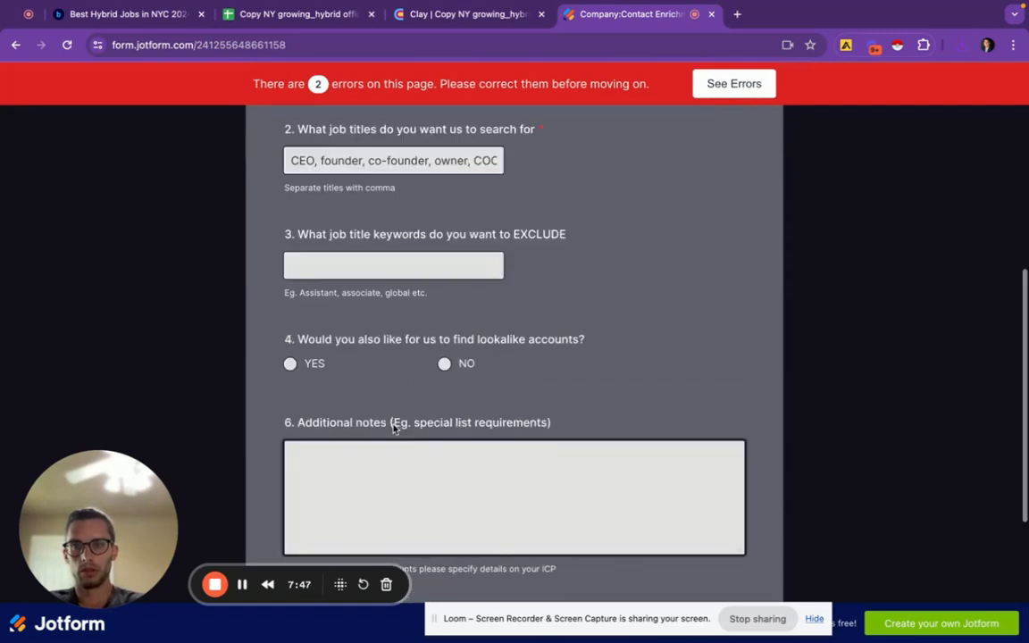
Exclude the job title keyword 'assistant' and answer No to finding lookalike accounts
left_click(415, 269)
type("assistant")
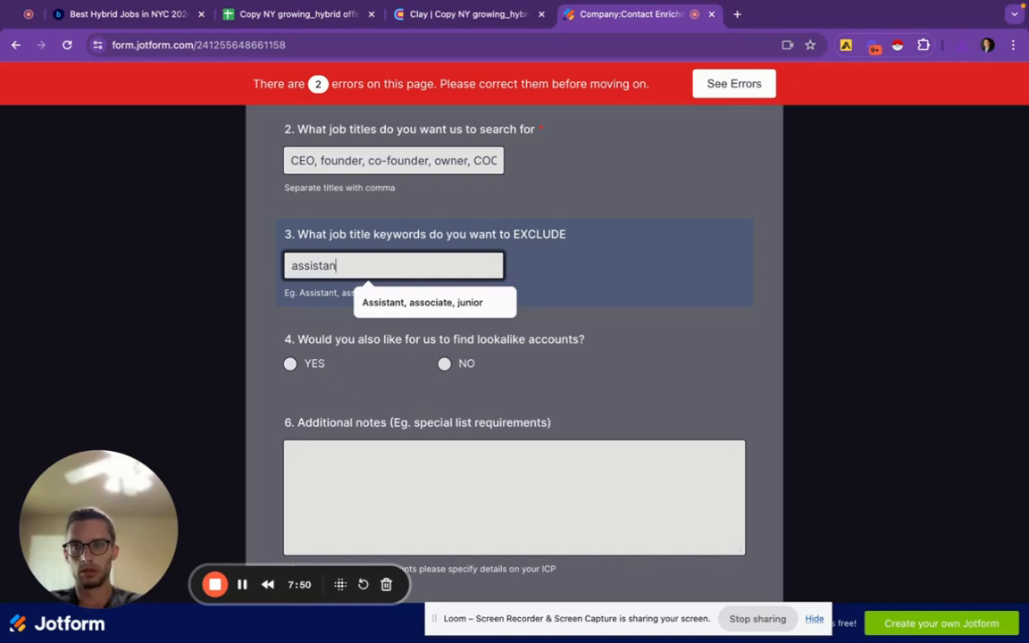
left_click(372, 247)
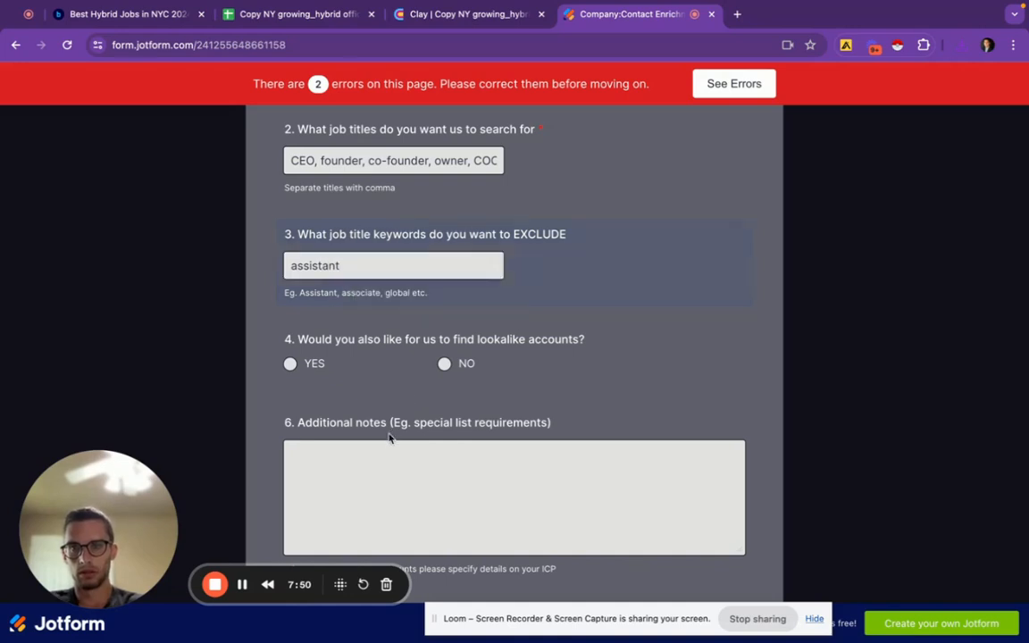
left_click(449, 372)
scroll(451, 374, "down", 5)
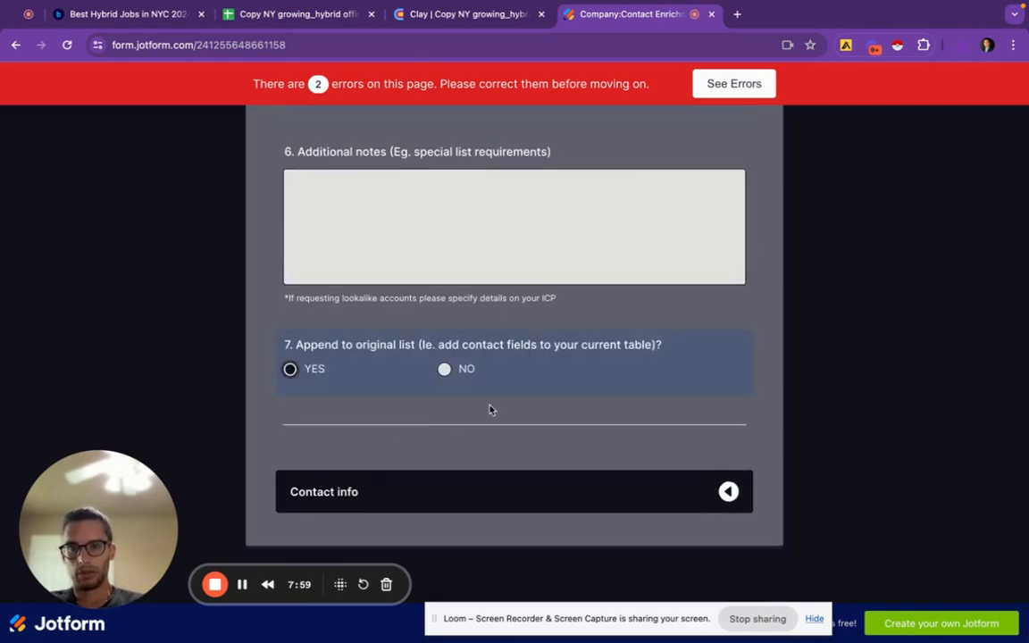
Expand Contact info and enter the contact's first and last name
left_click(379, 481)
scroll(375, 489, "up", 5)
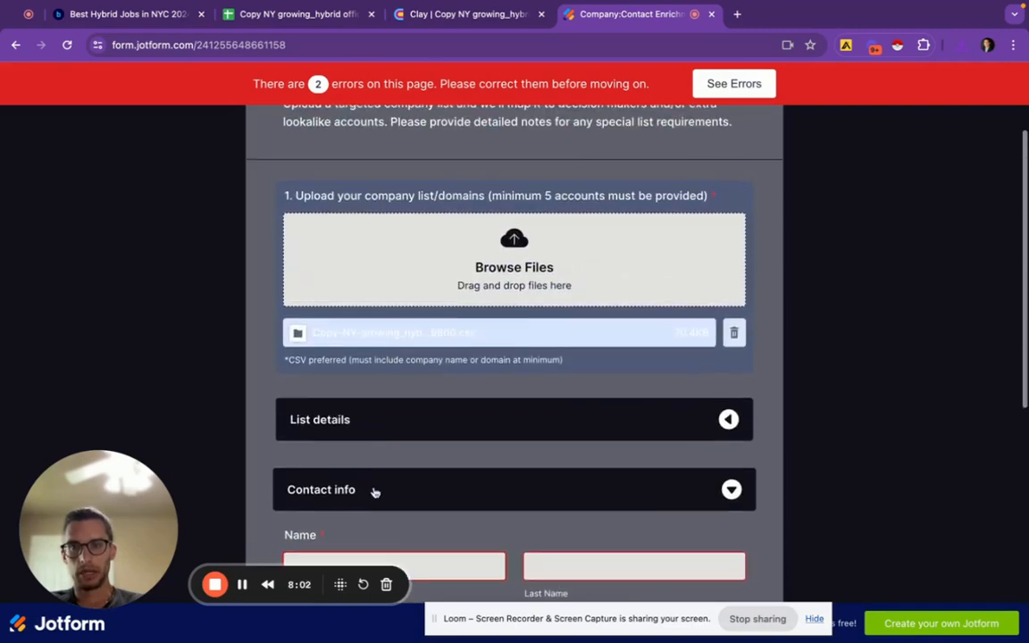
scroll(374, 459, "down", 3)
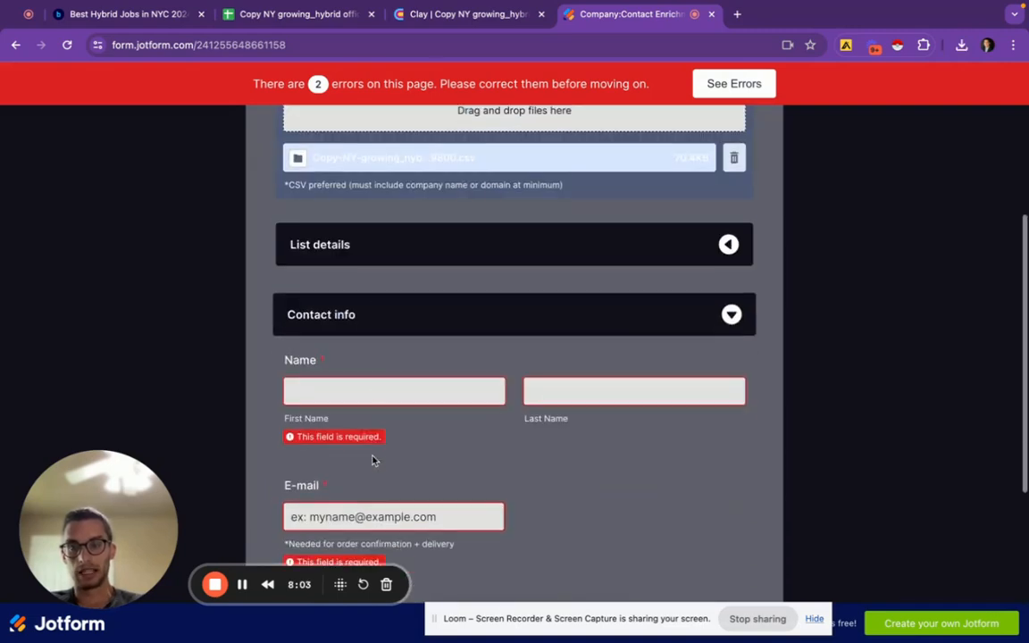
left_click(387, 391)
left_click(602, 390)
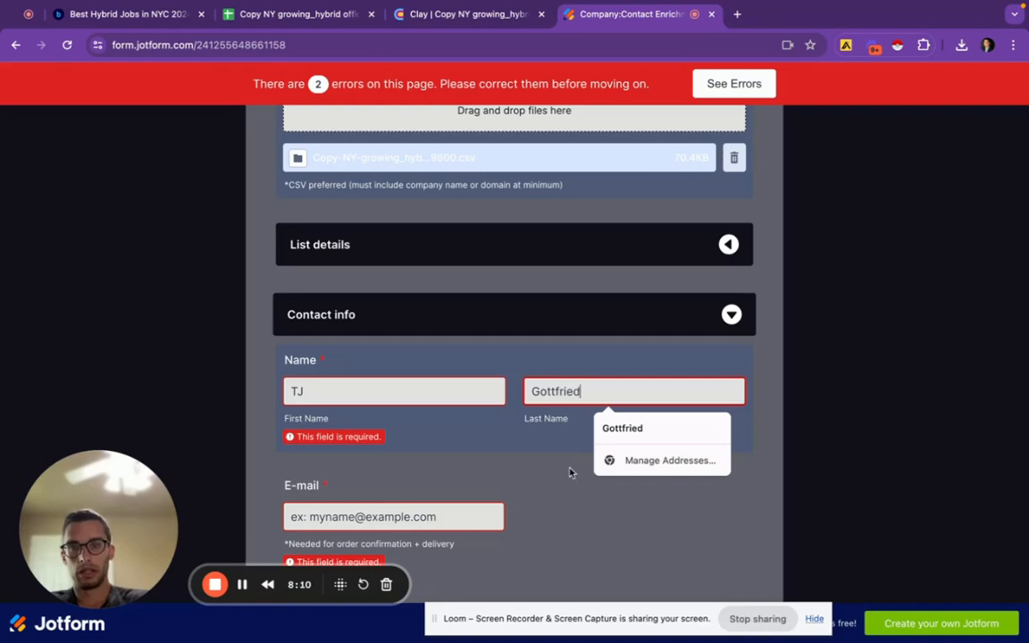
left_click(571, 473)
Fill in the contact's e-mail address and submit the enrichment request
left_click(434, 493)
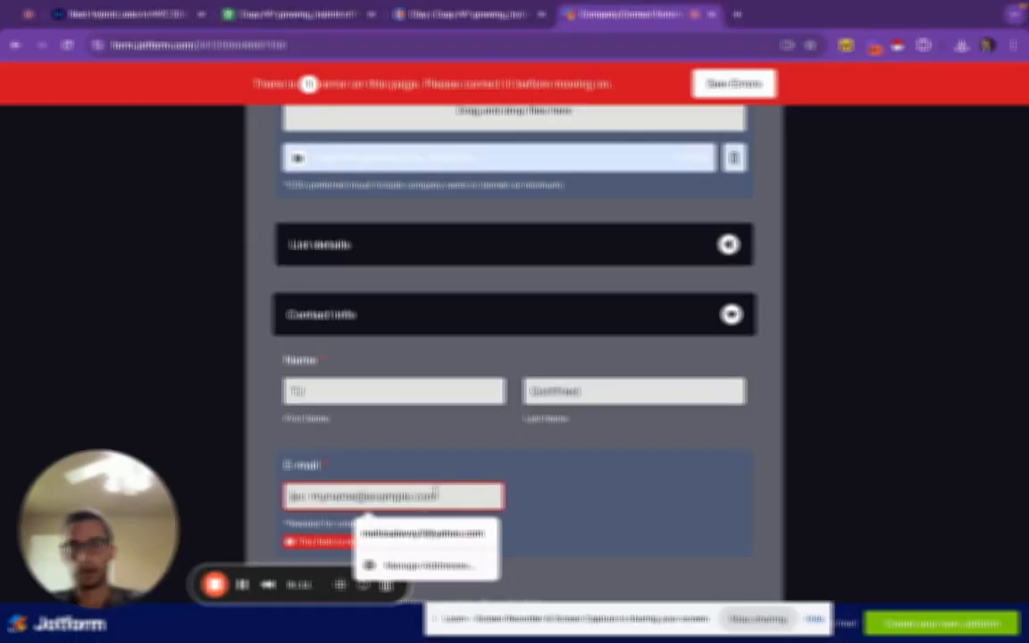
left_click(431, 532)
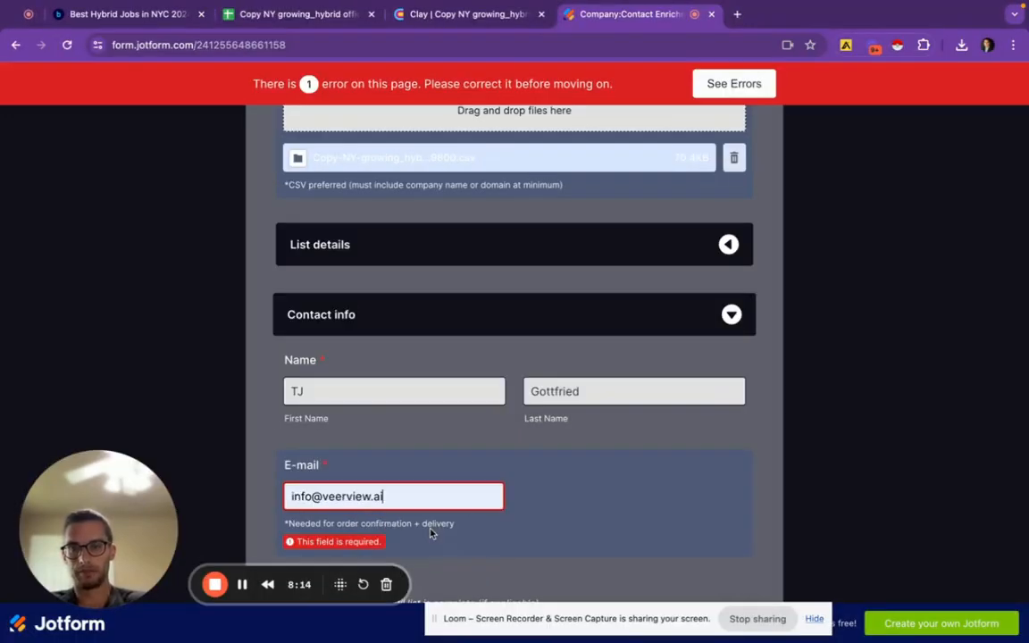
scroll(553, 470, "down", 4)
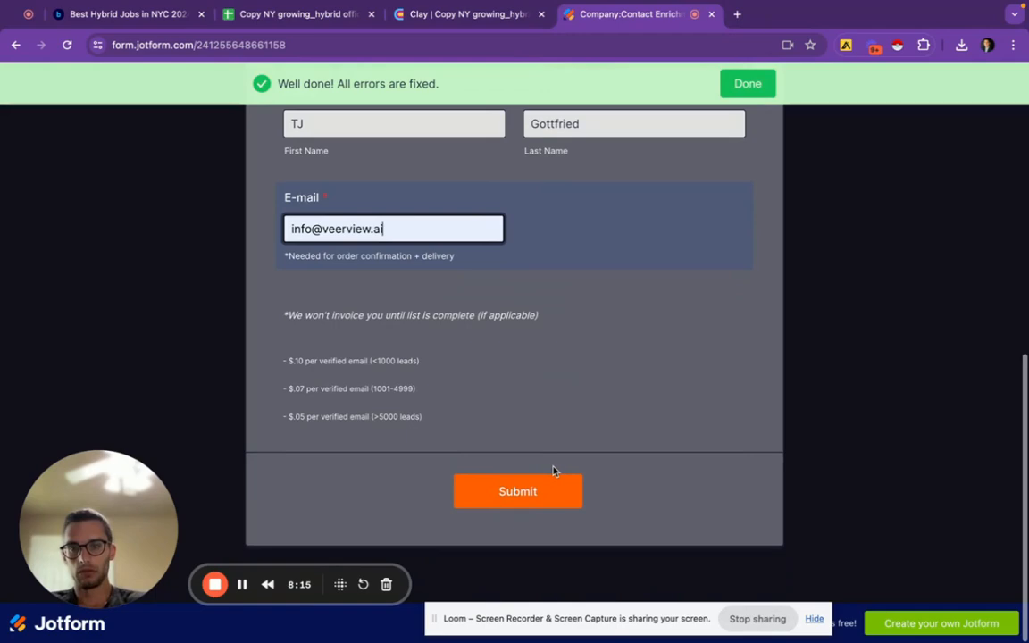
left_click(503, 500)
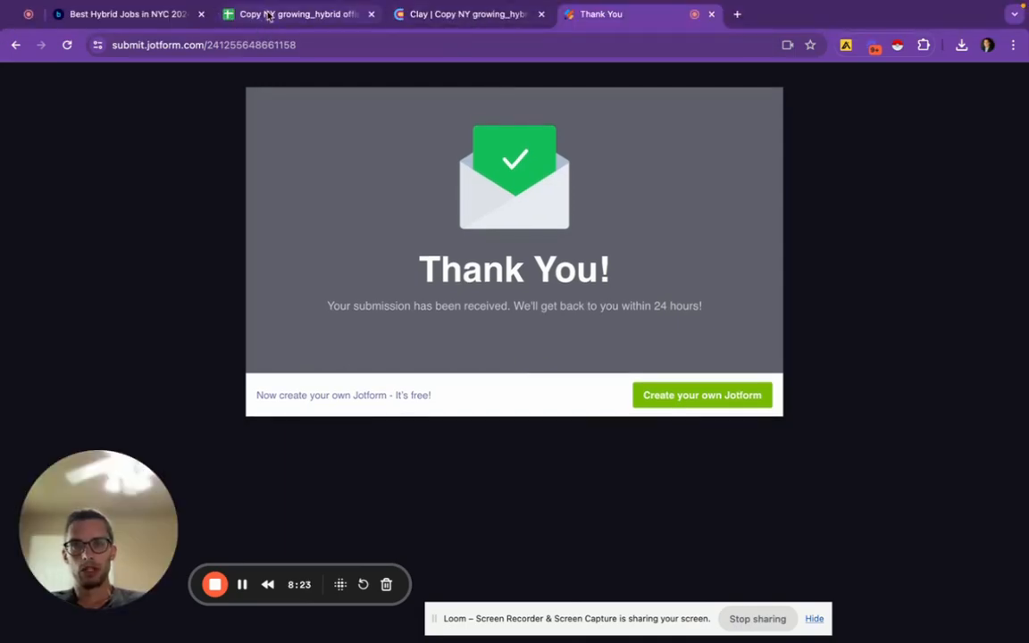
Switch to the contact results spreadsheet and open the final-outputs-valids sheet
left_click(270, 16)
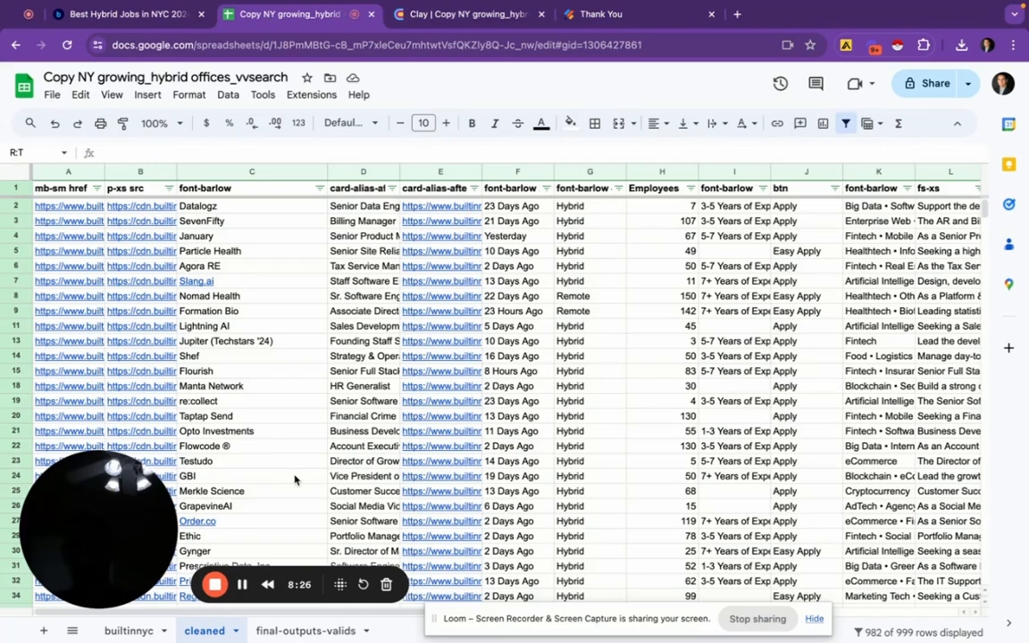
left_click(306, 632)
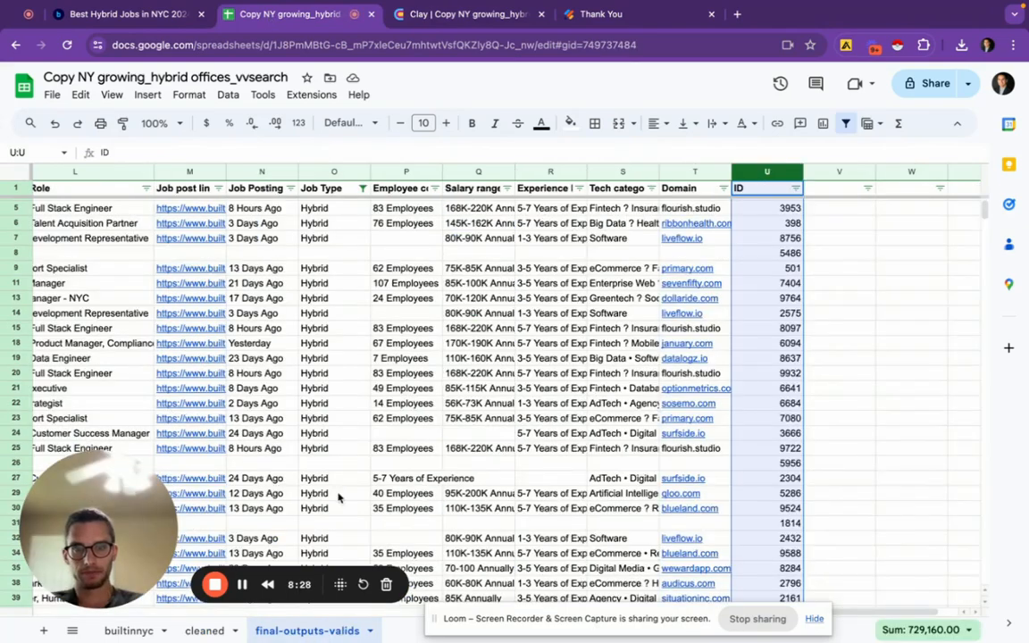
scroll(429, 351, "left", 10)
scroll(432, 354, "down", 2)
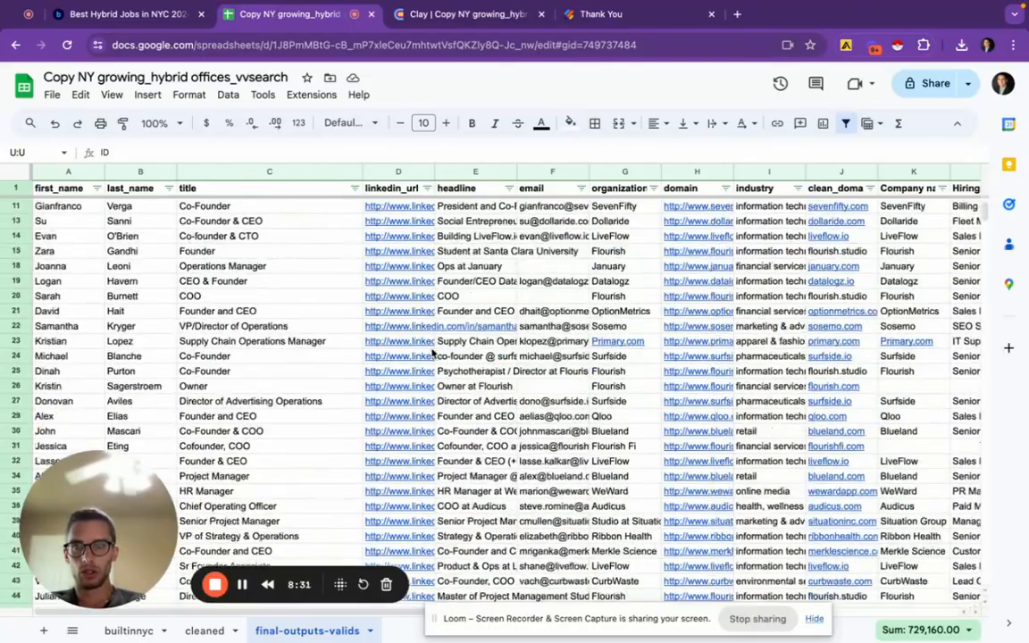
scroll(433, 354, "down", 20)
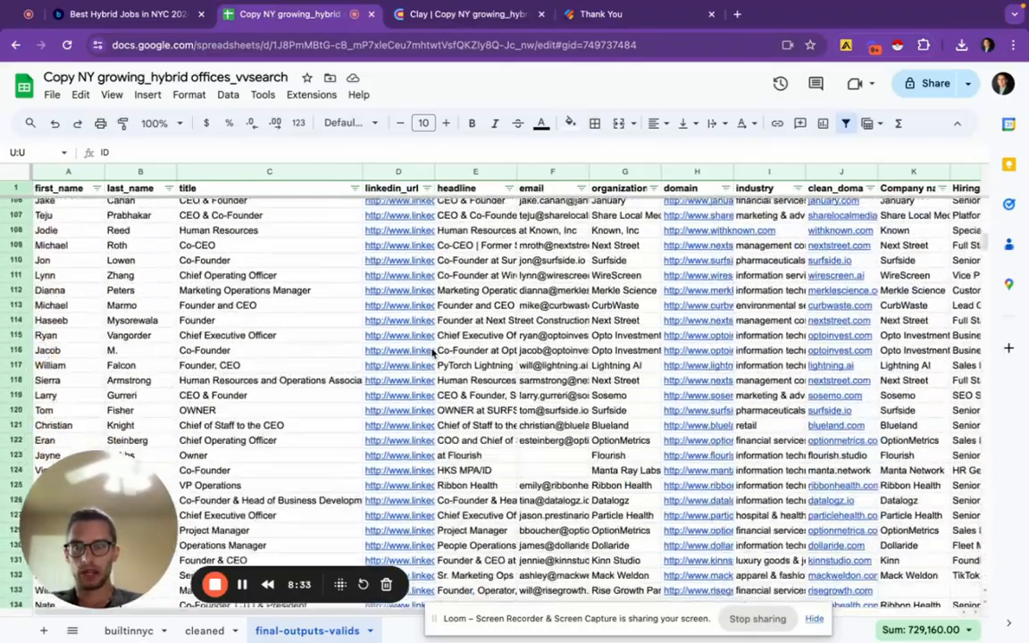
scroll(432, 354, "down", 10)
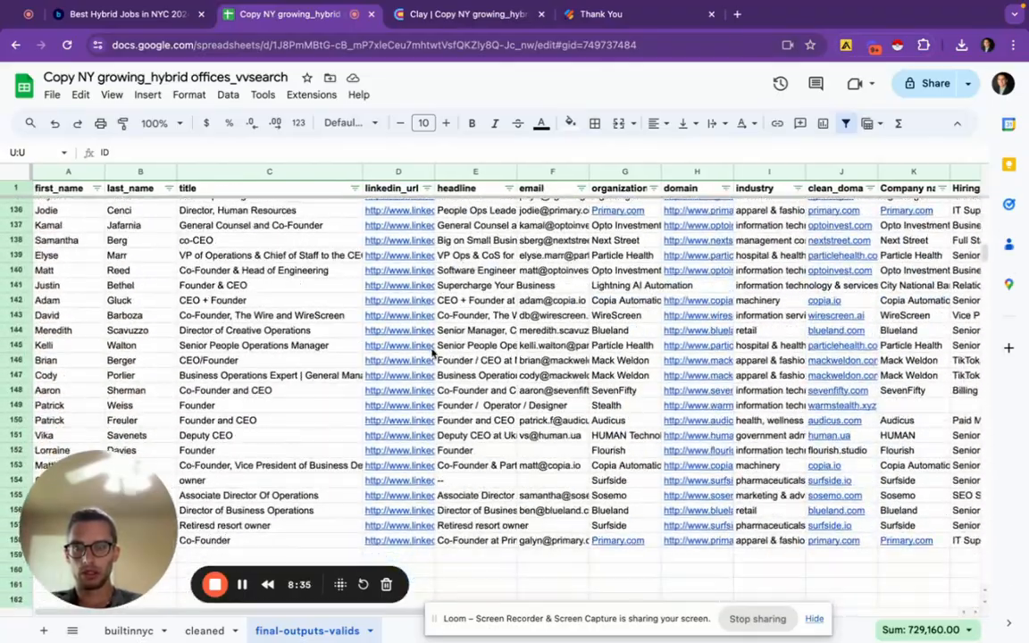
Scroll through the enriched contacts' titles, LinkedIn URLs, e-mails, organizations and domains
scroll(433, 353, "up", 5)
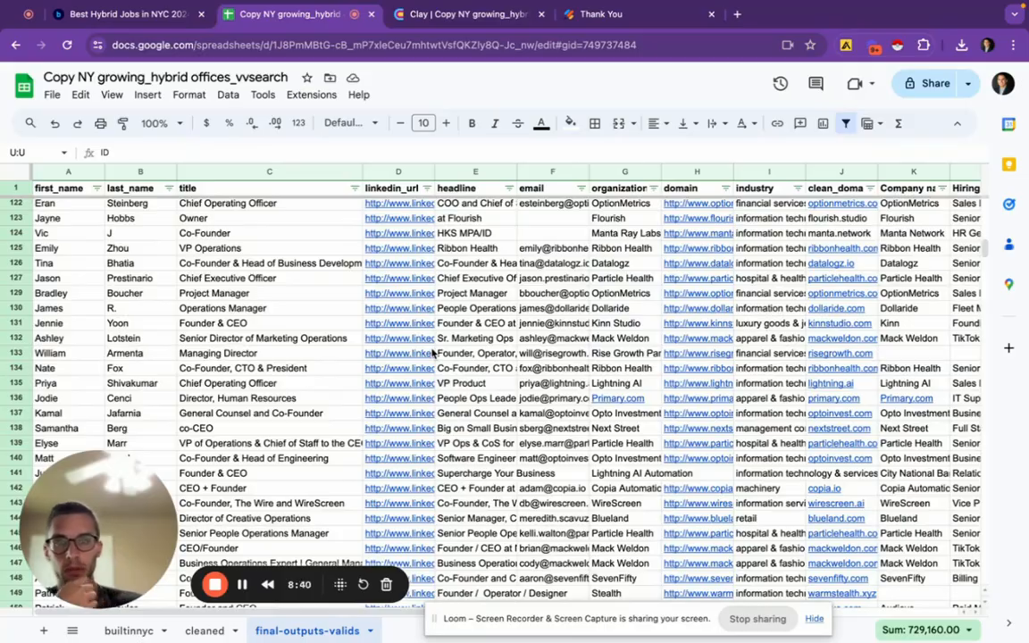
scroll(432, 354, "up", 2)
scroll(433, 354, "right", 10)
scroll(433, 354, "left", 10)
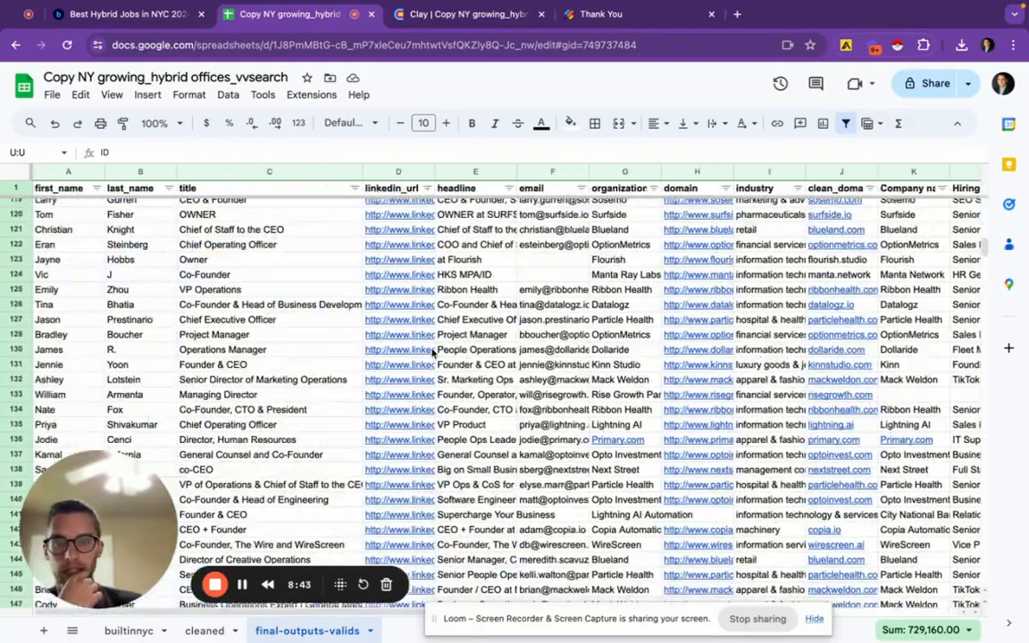
scroll(432, 354, "up", 20)
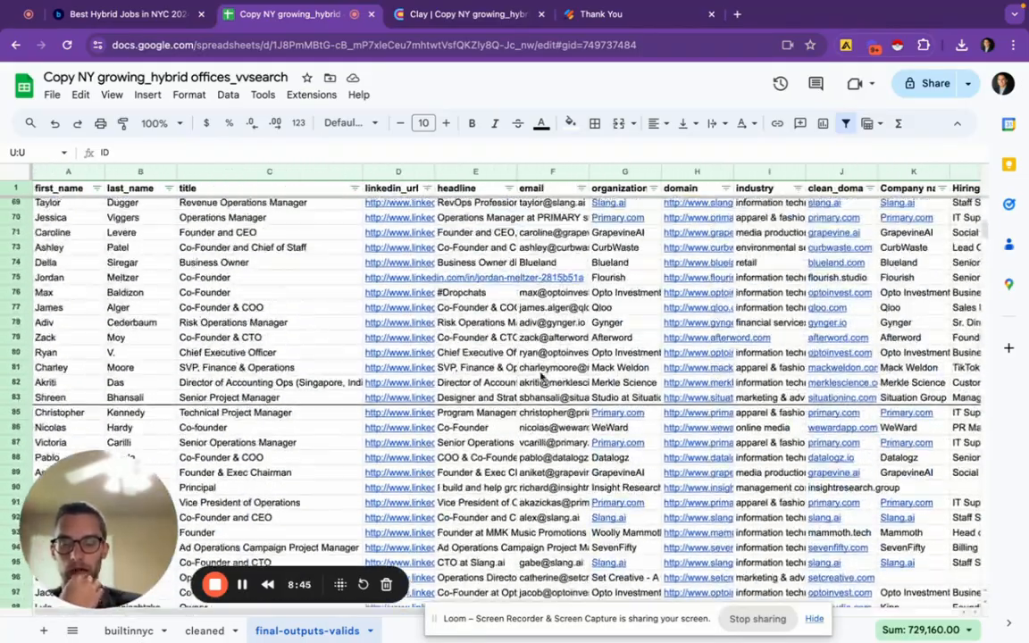
scroll(541, 377, "up", 1)
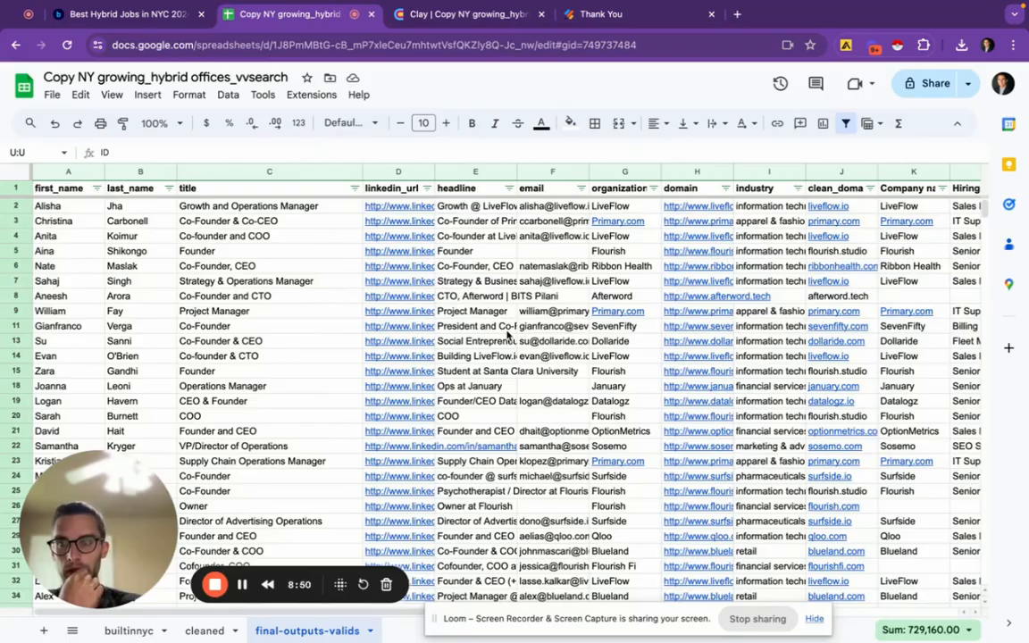
scroll(507, 333, "down", 20)
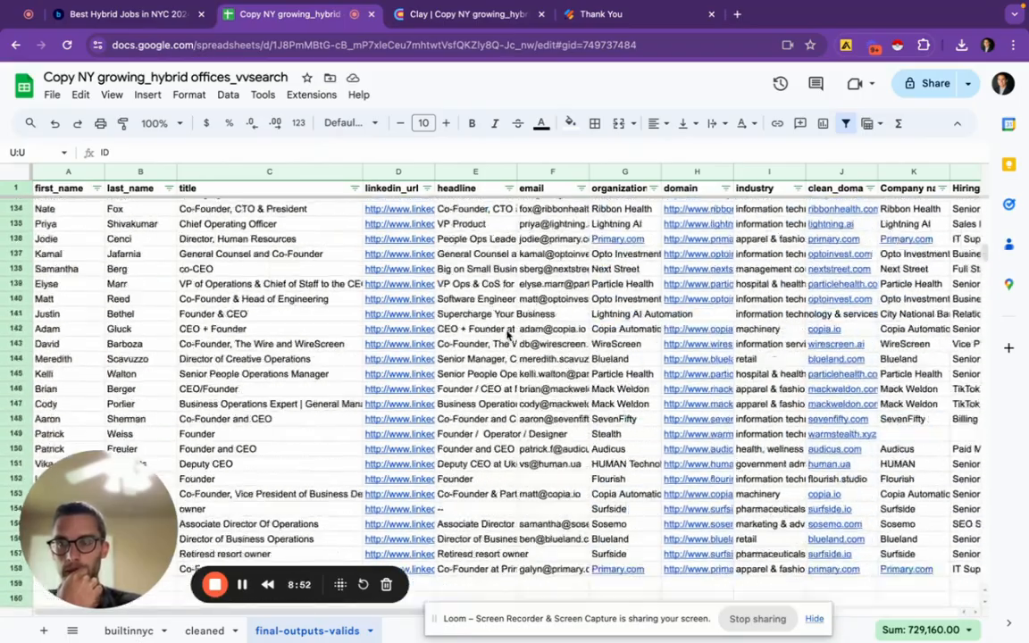
scroll(508, 333, "down", 5)
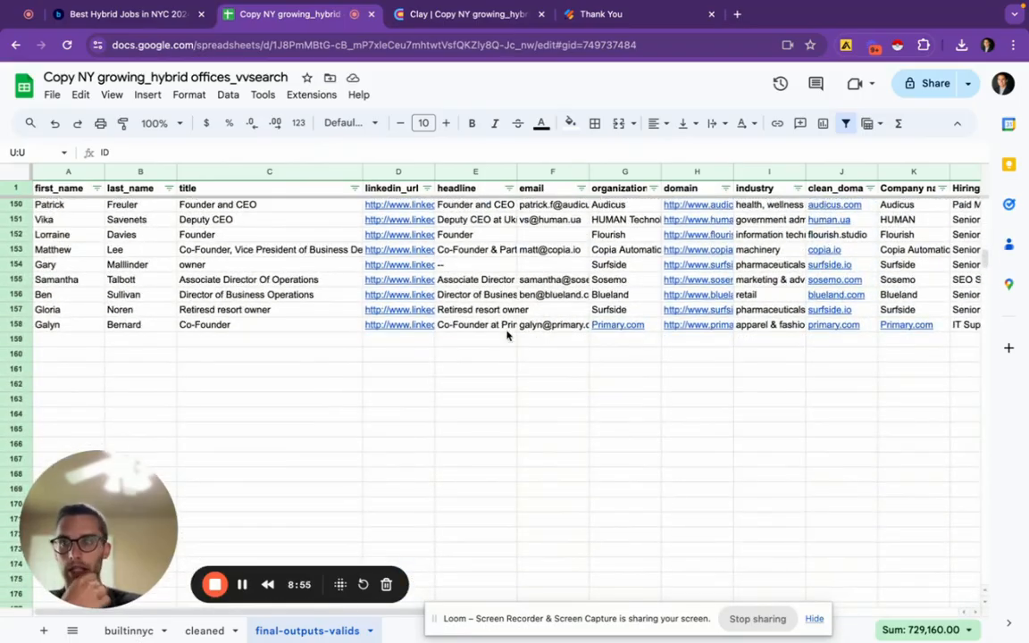
scroll(359, 326, "up", 1)
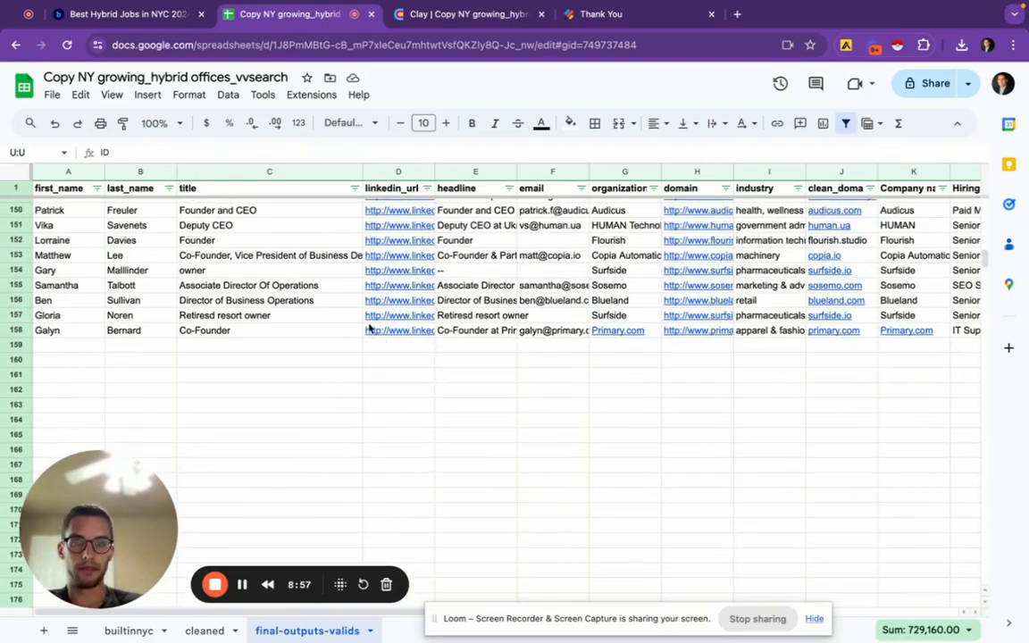
scroll(369, 329, "up", 8)
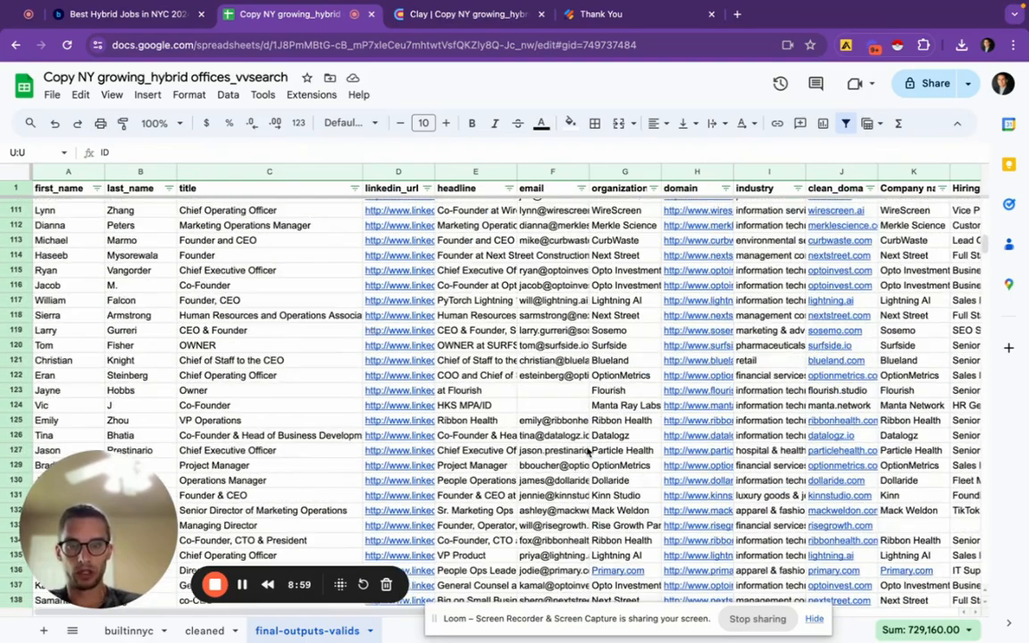
scroll(589, 453, "up", 14)
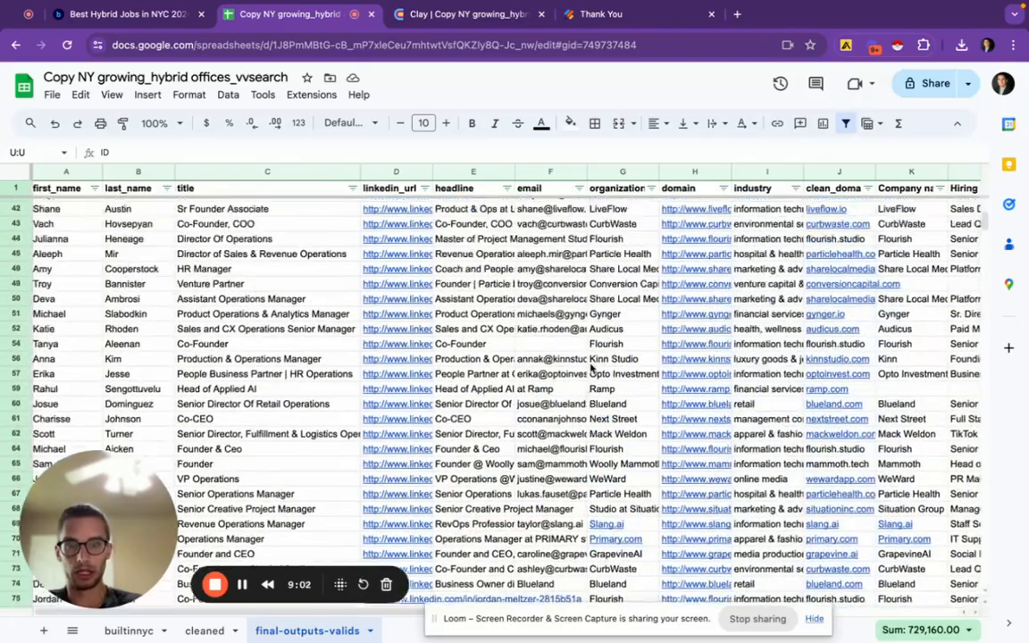
scroll(590, 366, "up", 8)
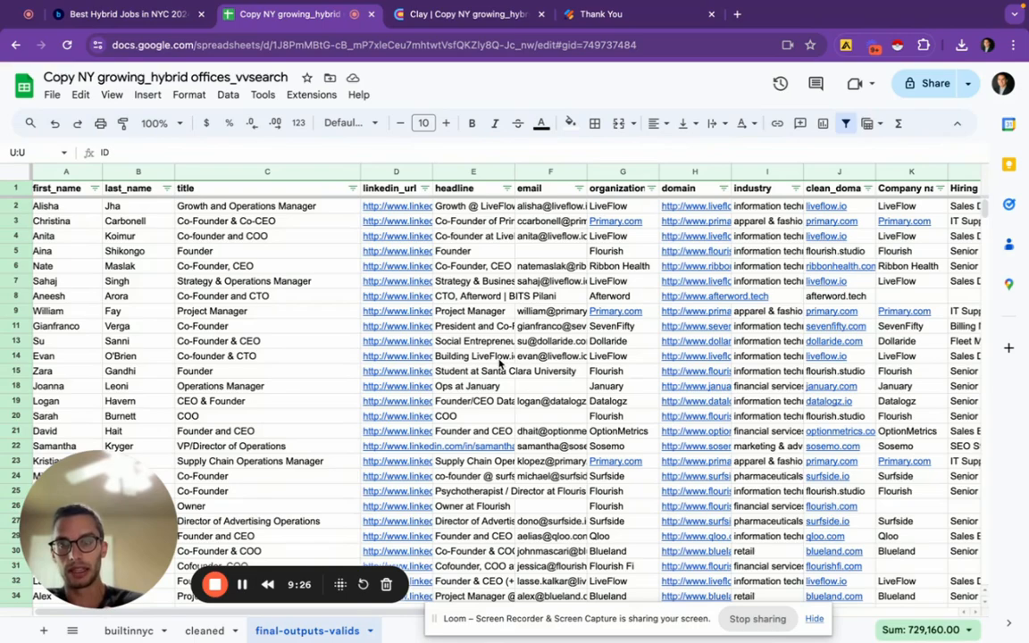
scroll(496, 362, "down", 5)
scroll(500, 362, "up", 5)
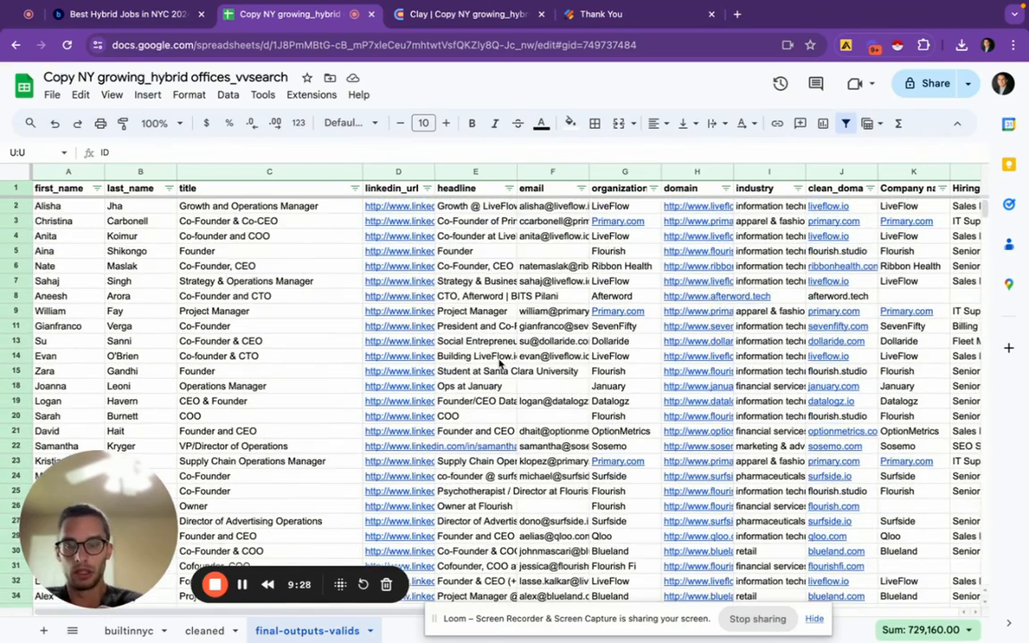